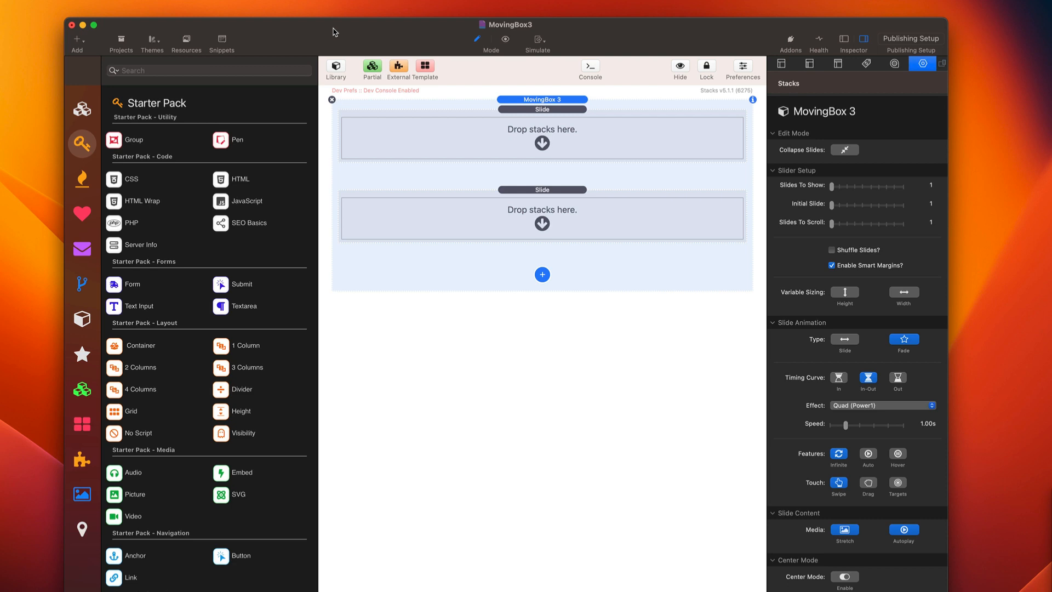
Examine MovingBox 3's two slides, the slider items available for adding, and the header and column stacks nested inside the slides
click(518, 110)
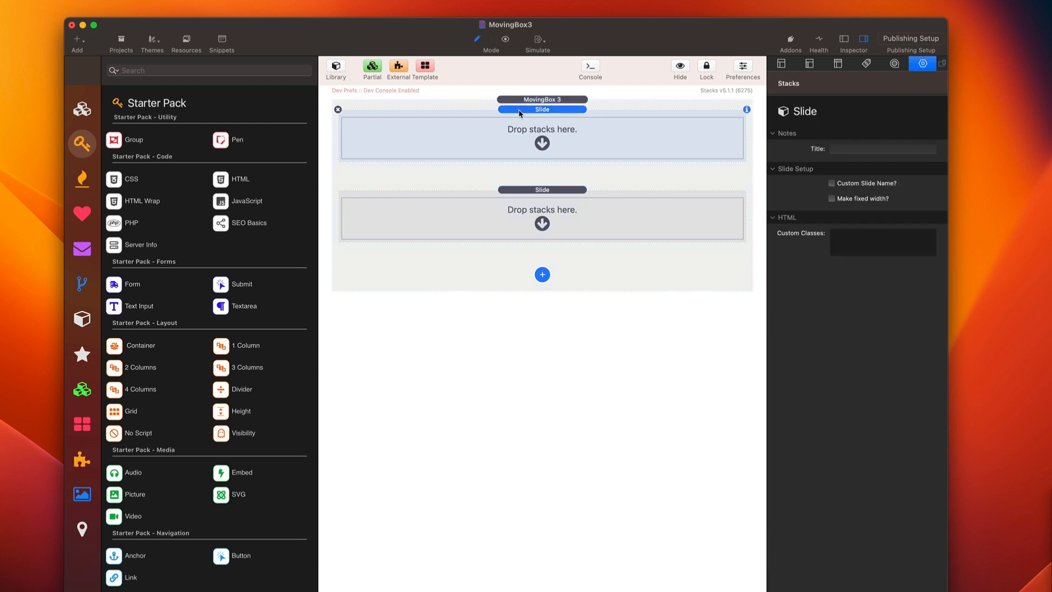
click(523, 215)
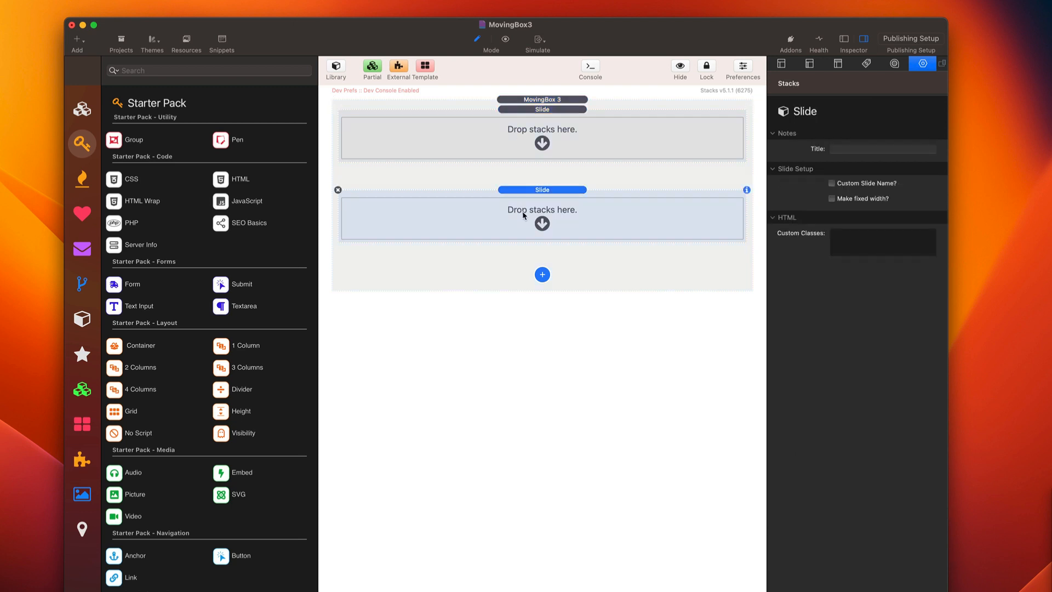
click(542, 275)
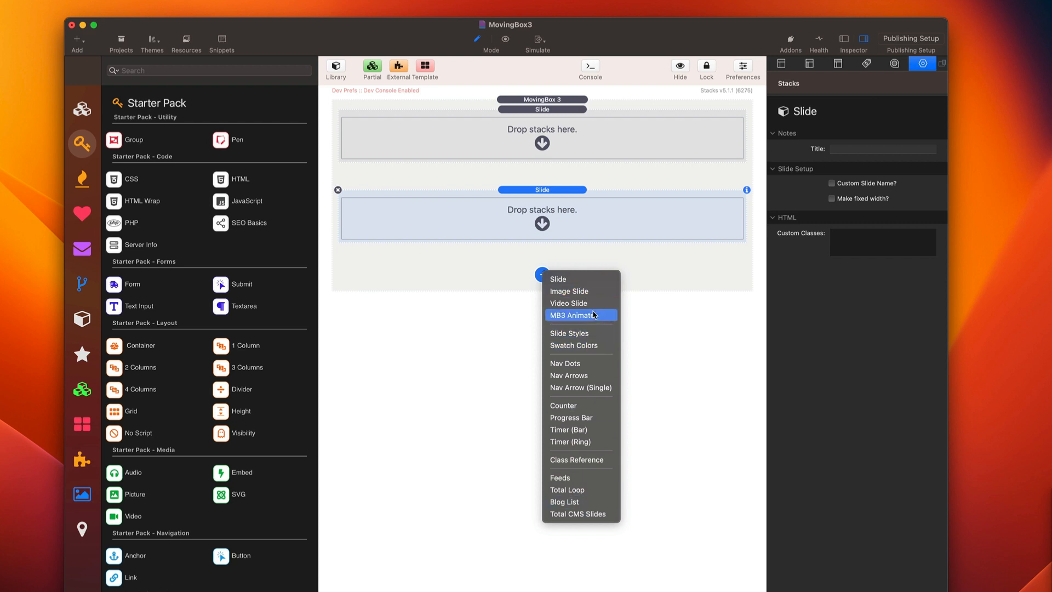
click(582, 206)
click(560, 130)
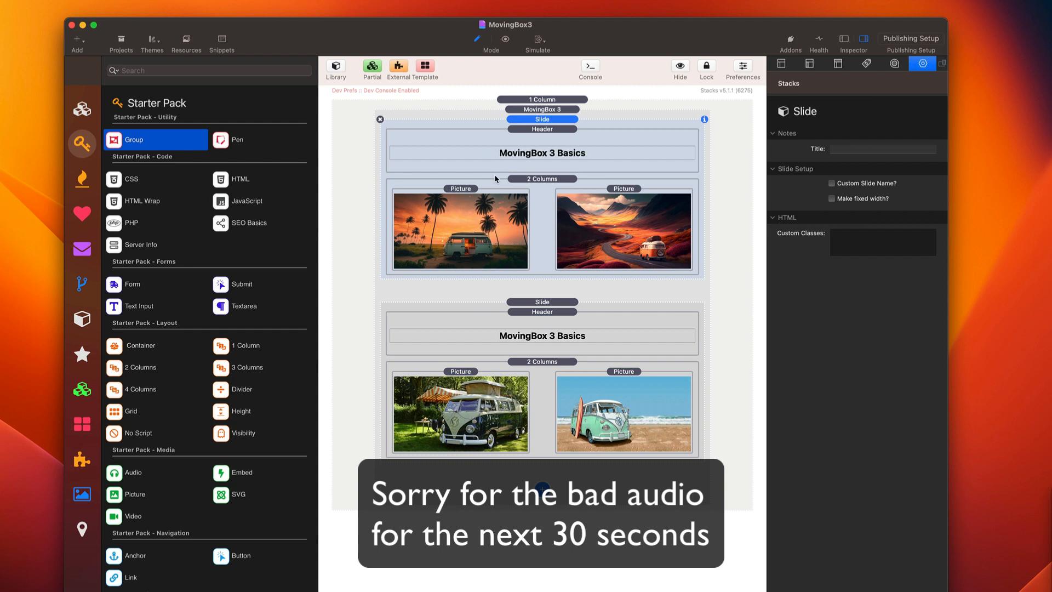
click(548, 130)
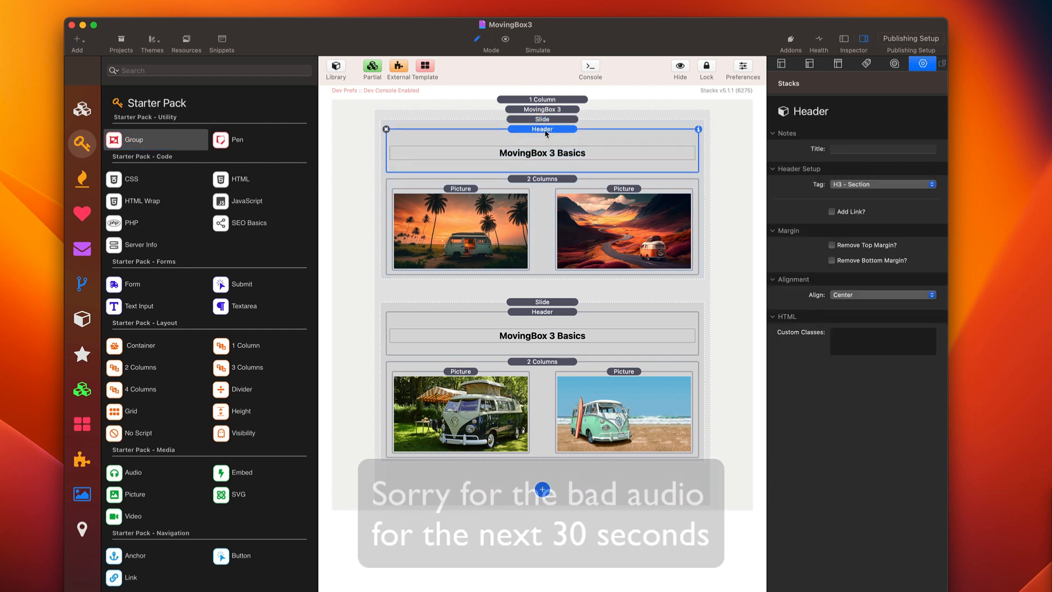
click(537, 190)
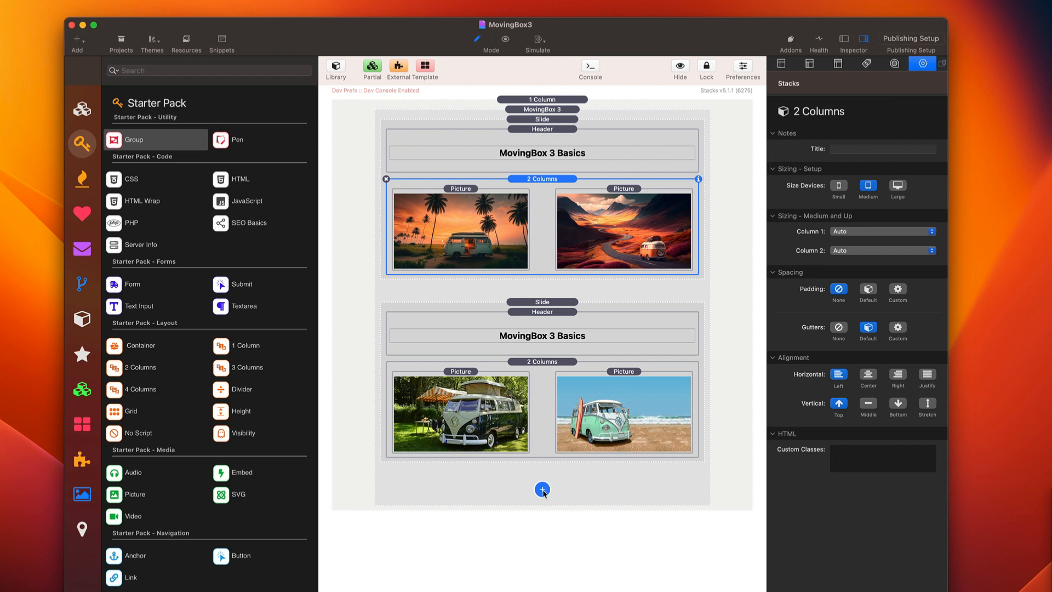
click(551, 303)
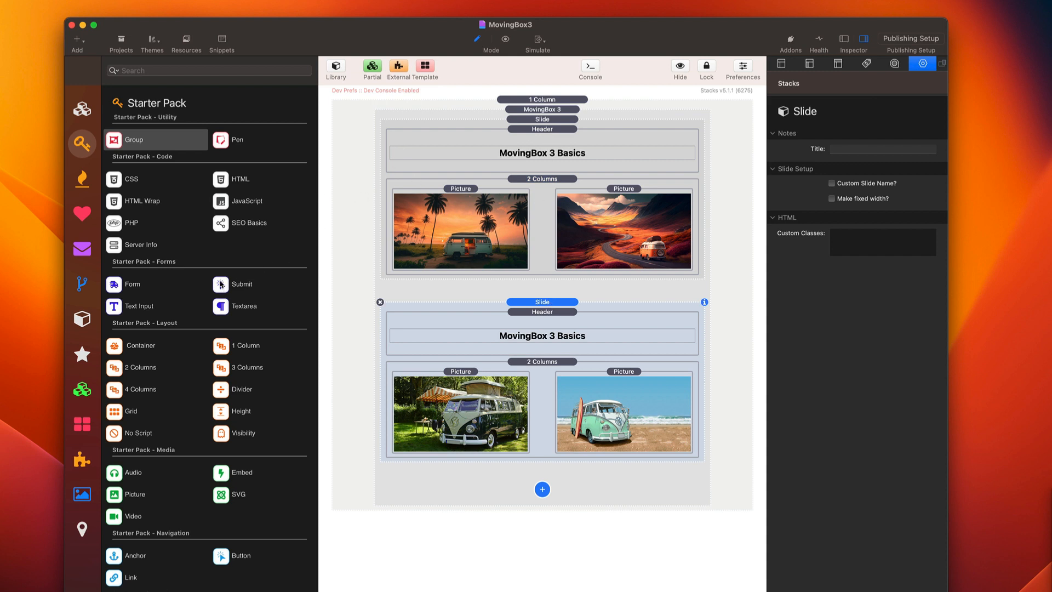
Try placing a Container stack above the palm-tree picture in the first slide, and remove it again
drag(129, 346, 476, 204)
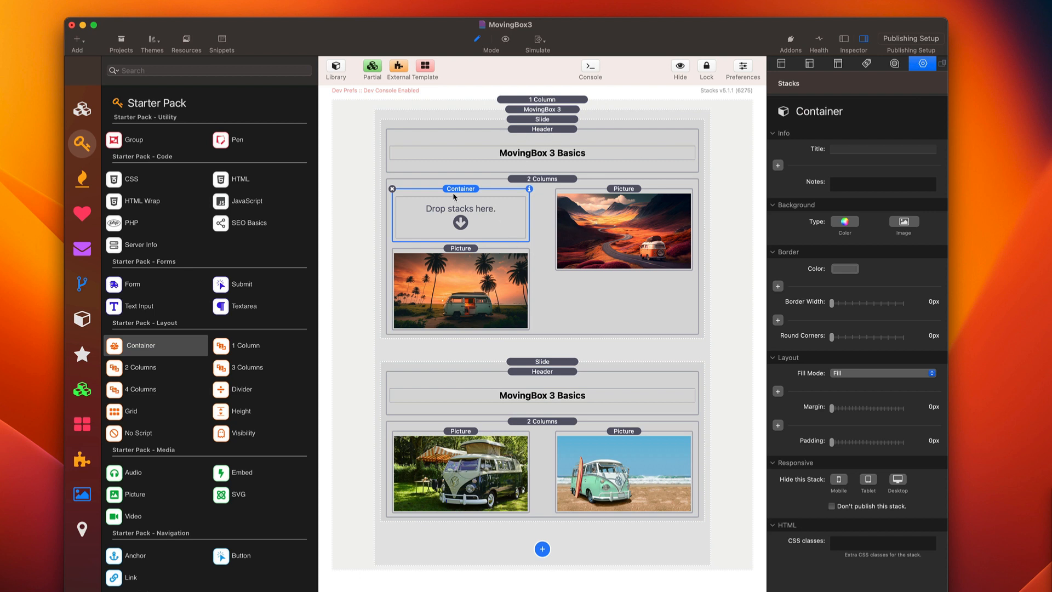
click(392, 189)
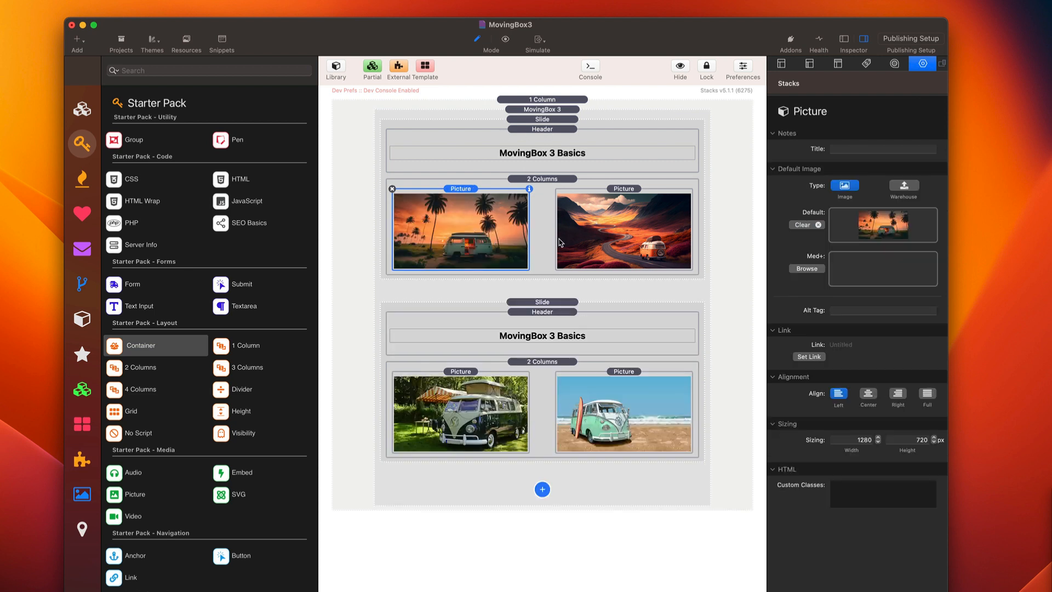
Add an Image Slide at the end of the slider with the teal van at the beach as its default image
click(542, 488)
click(569, 491)
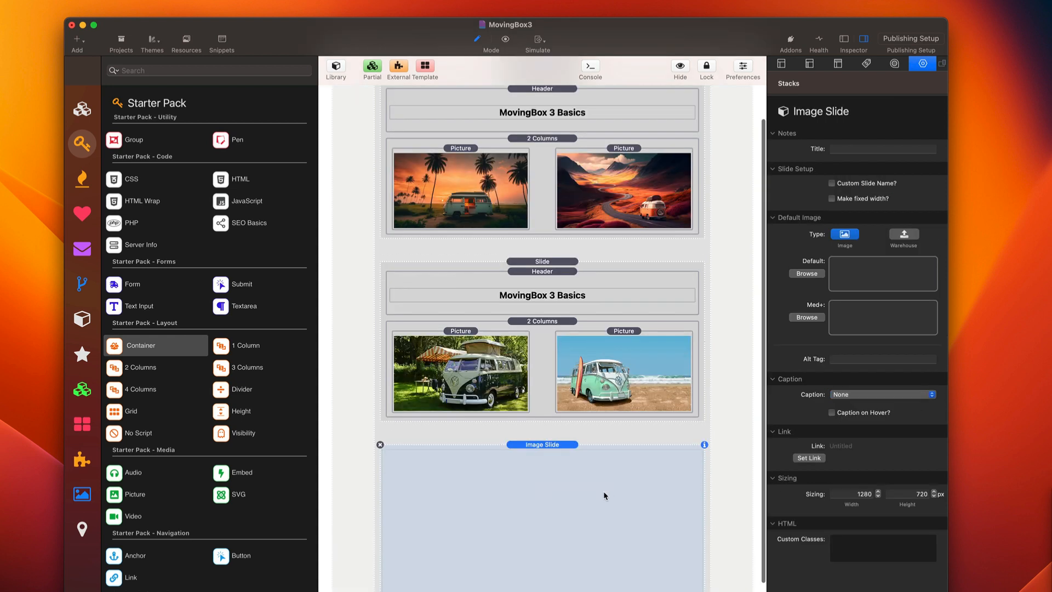
scroll(603, 491, down, 3)
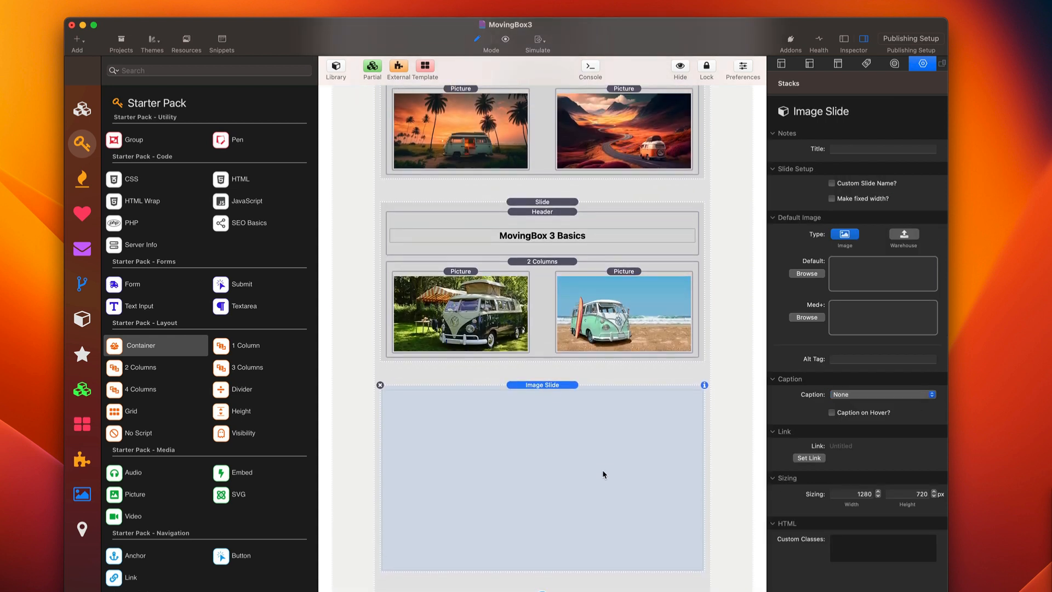
click(738, 591)
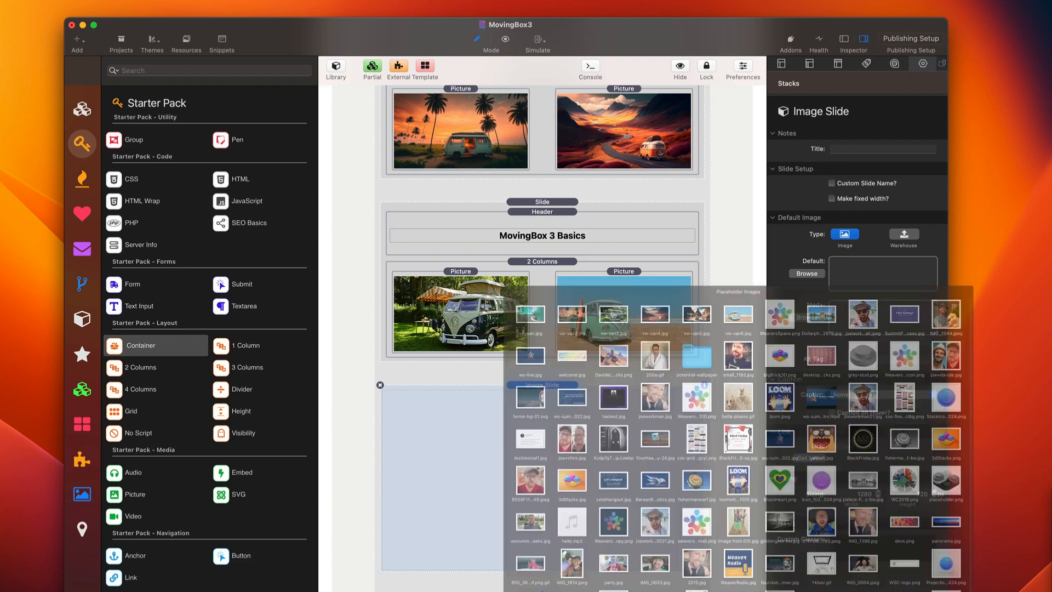
drag(412, 92, 882, 274)
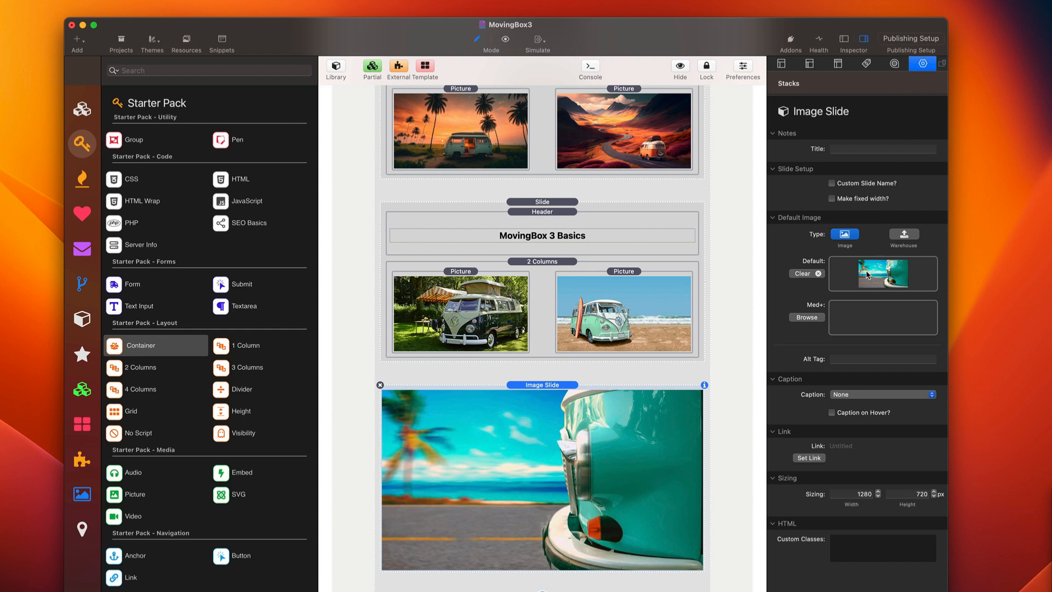
Set the Image Slide's alt tag to "MovingBox 3" and its caption style to Bottom
click(847, 359)
text(MovingBox)
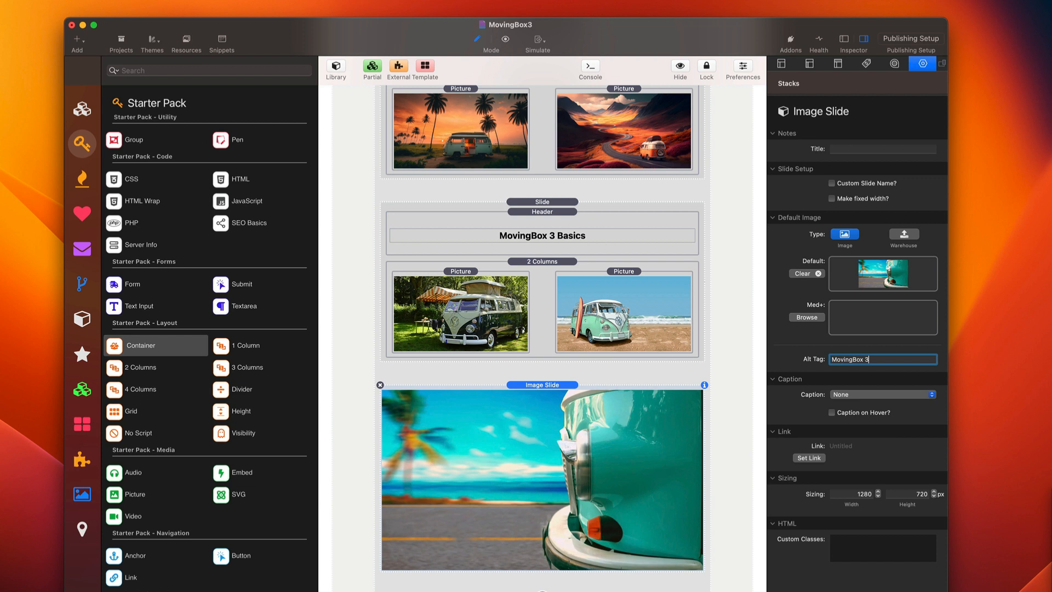
text( 3)
key(Tab)
click(857, 395)
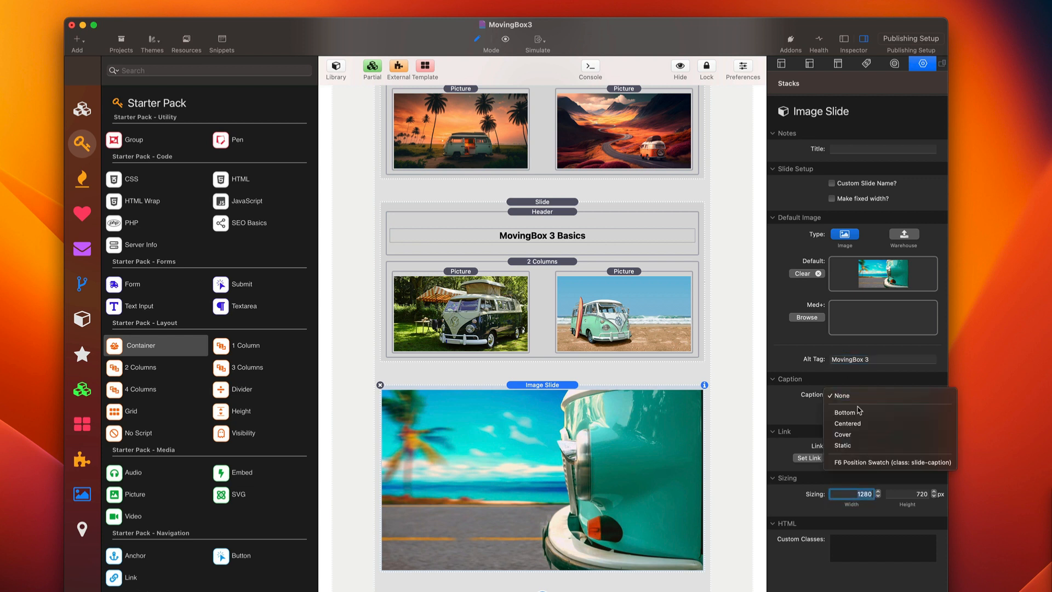
click(859, 411)
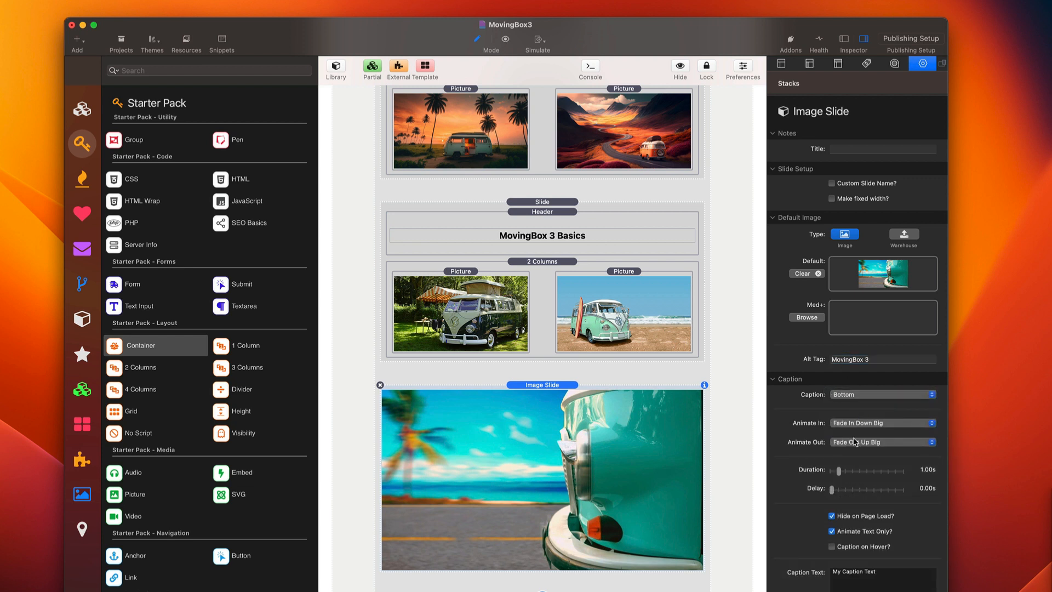
scroll(856, 435, down, 3)
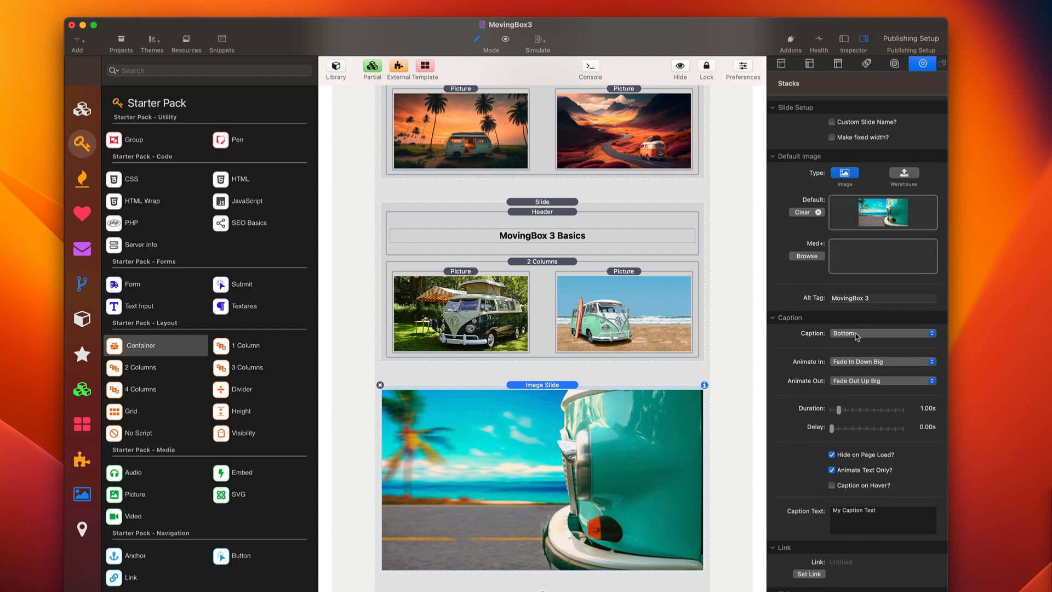
Add a Video Slide below the Image Slide in the slider
click(543, 591)
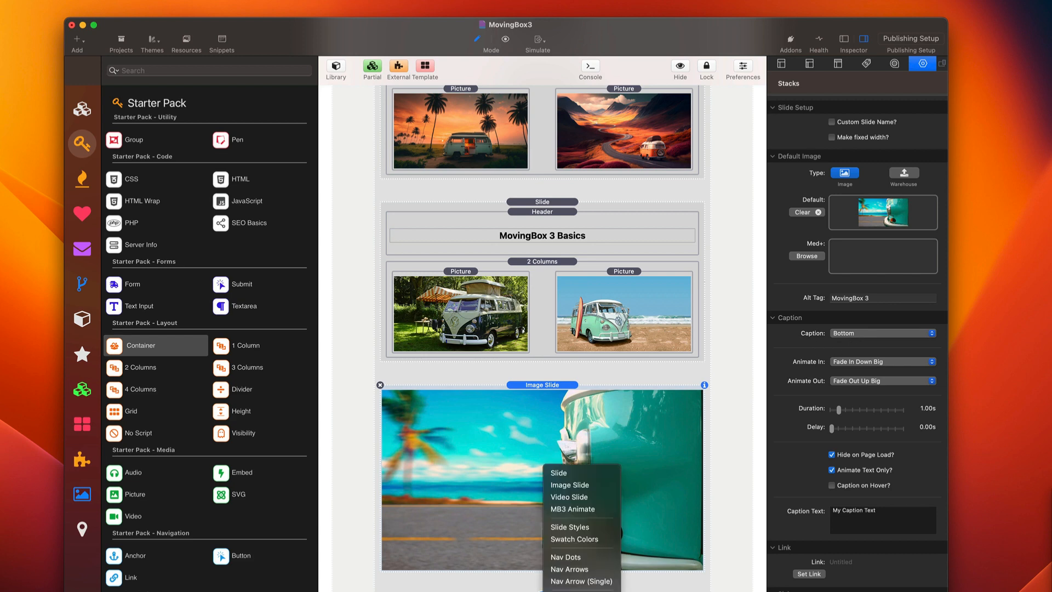
click(587, 498)
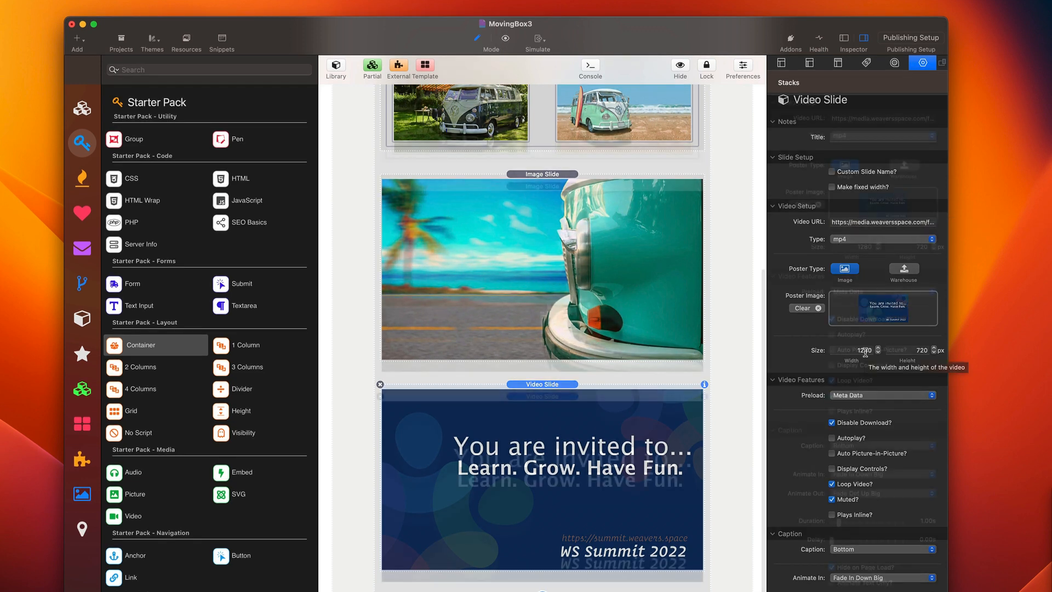
Reorder the slider so the Image Slide sits between the two MovingBox 3 Basics slides
scroll(553, 347, up, 5)
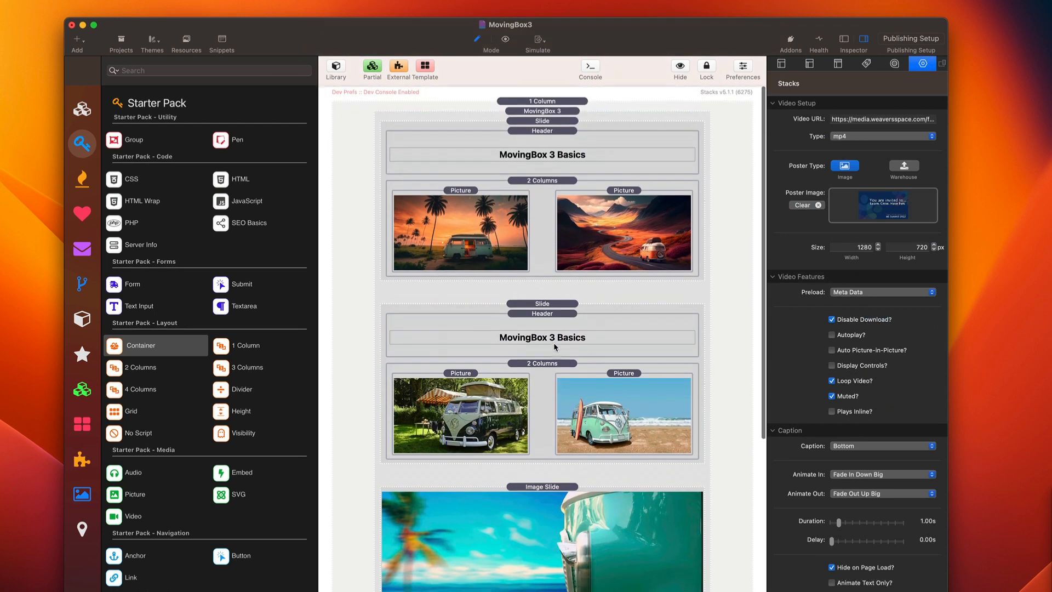
click(547, 486)
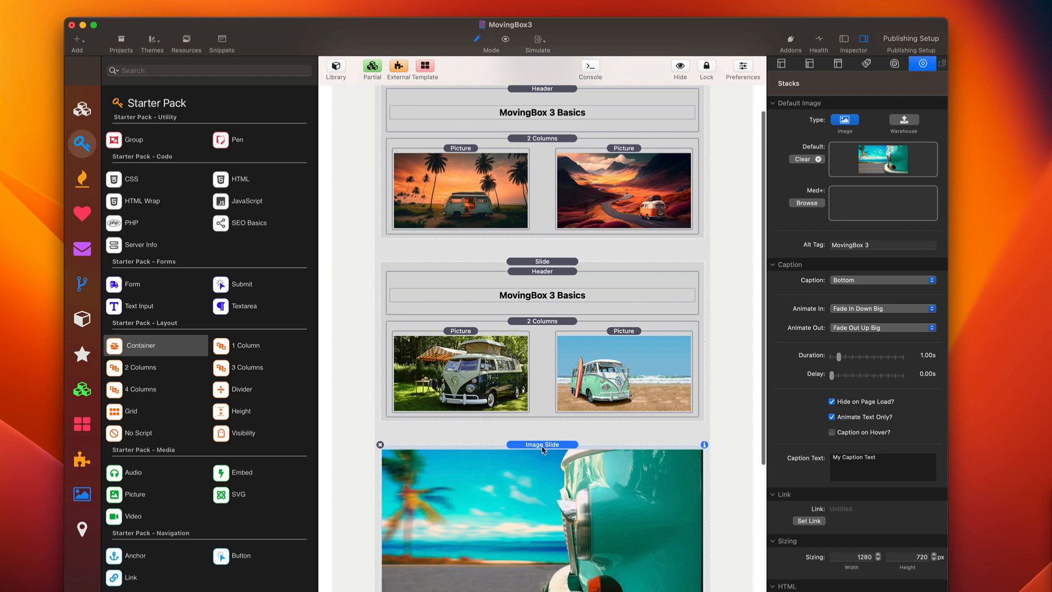
drag(542, 450, 548, 268)
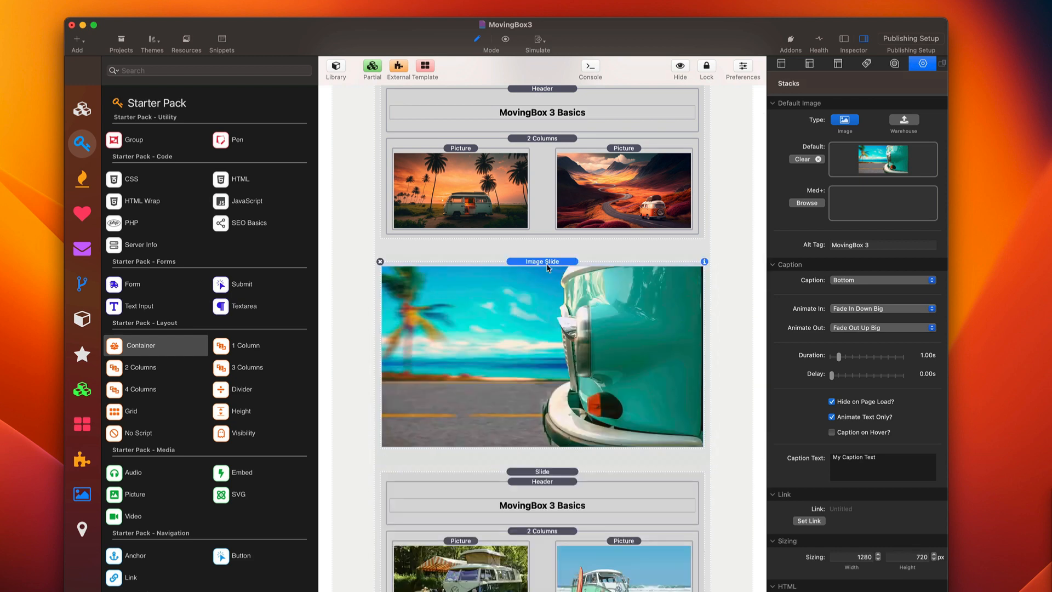
scroll(547, 274, up, 2)
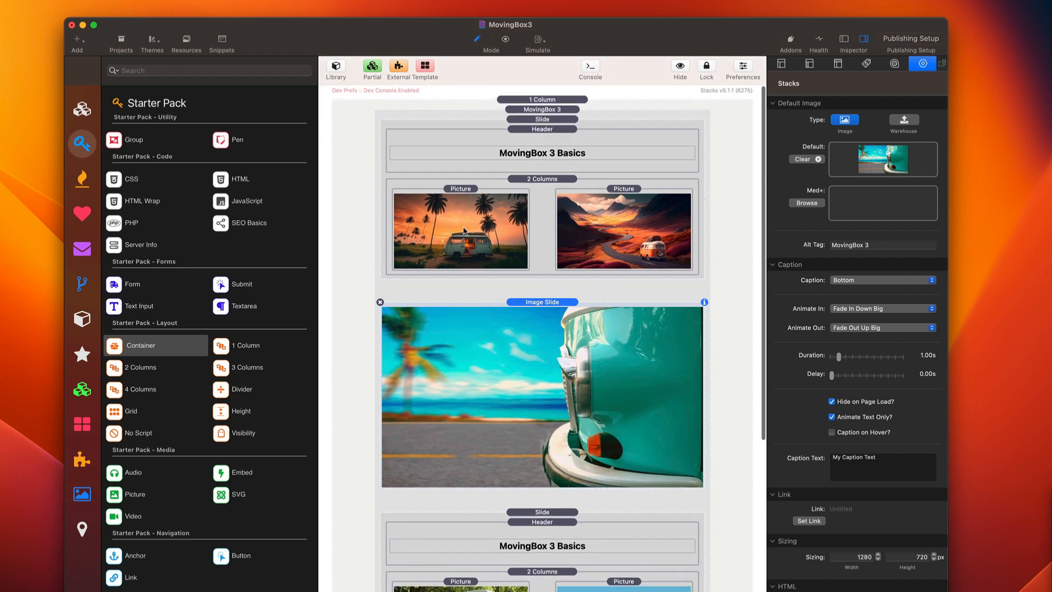
Add Nav Arrows below the Video Slide and set their horizontal position to Outside Edge
scroll(510, 235, down, 10)
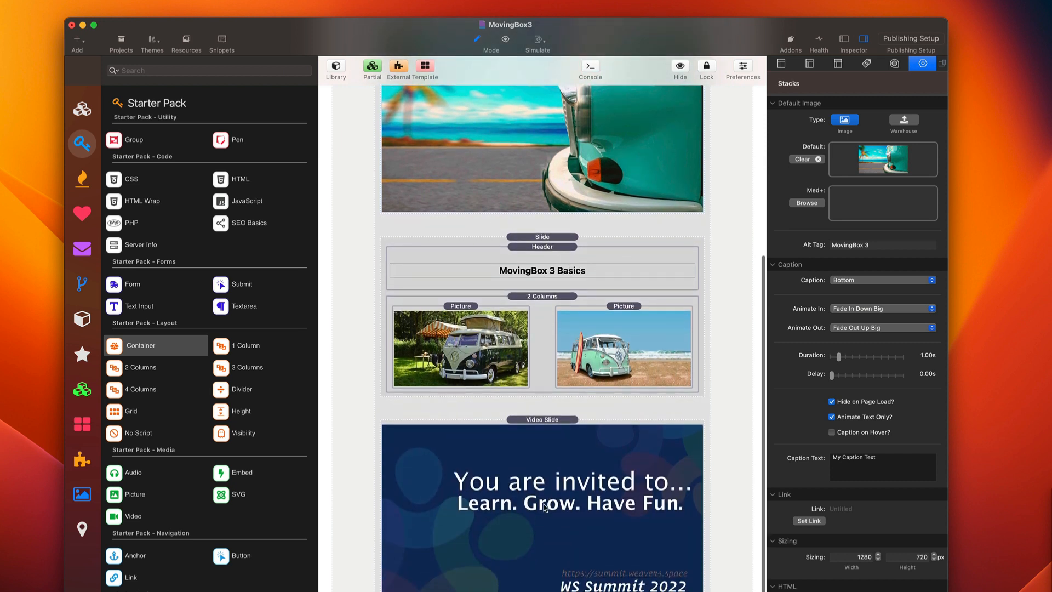
scroll(550, 482, down, 2)
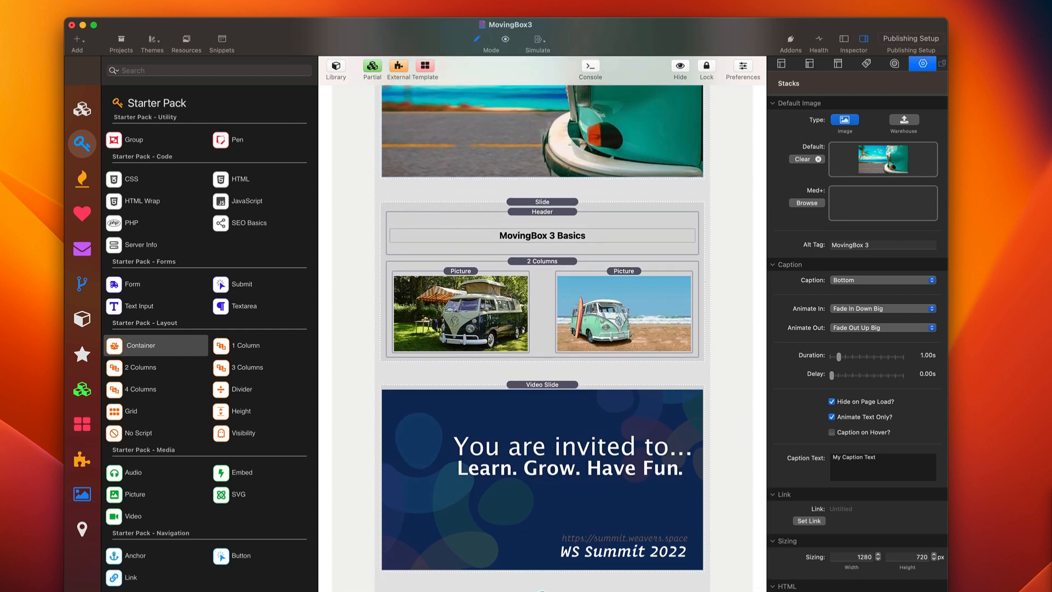
click(541, 590)
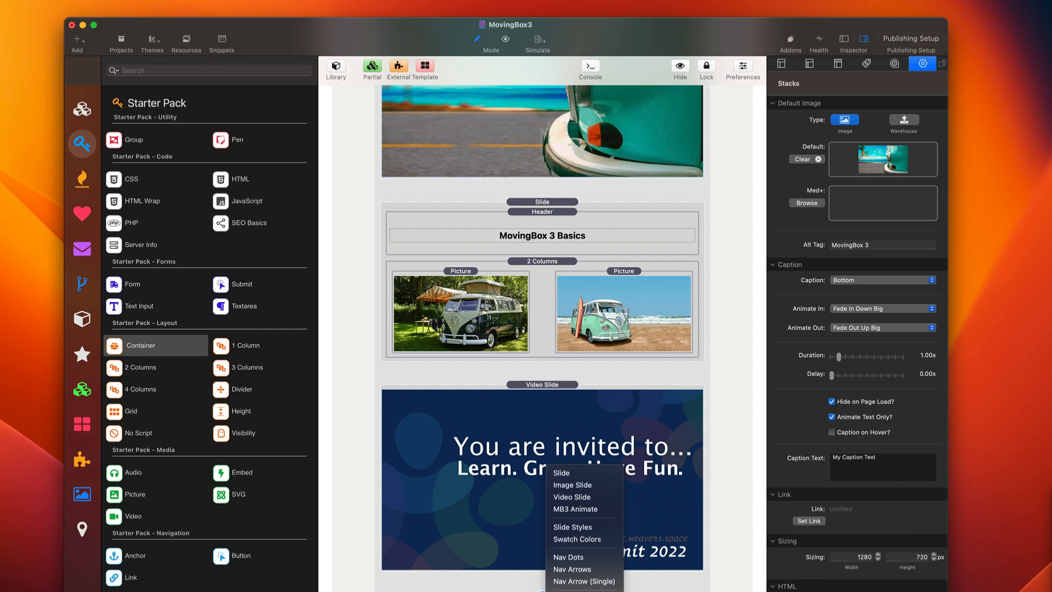
click(594, 570)
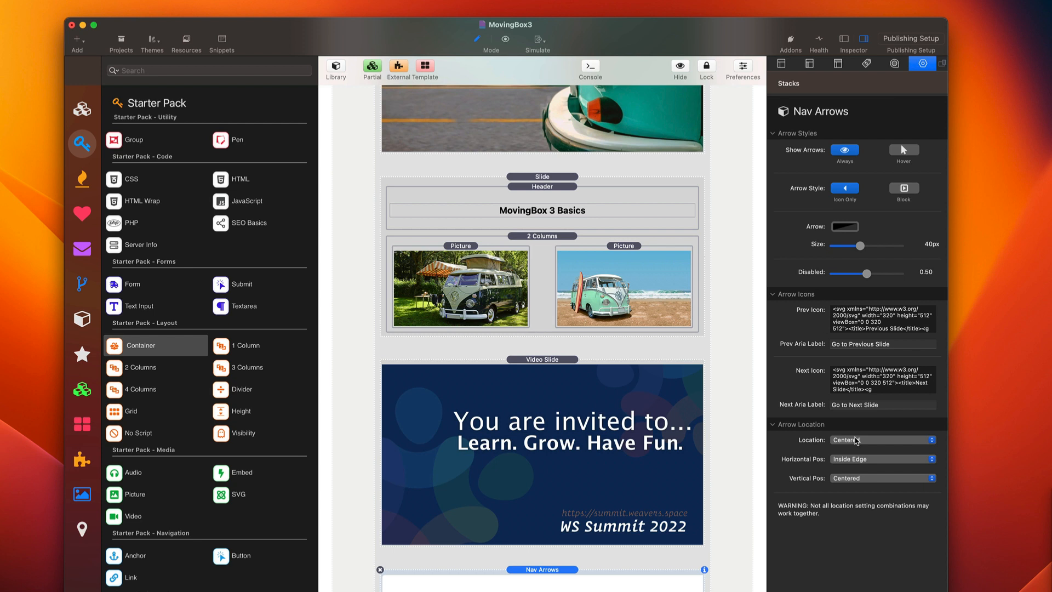
click(857, 459)
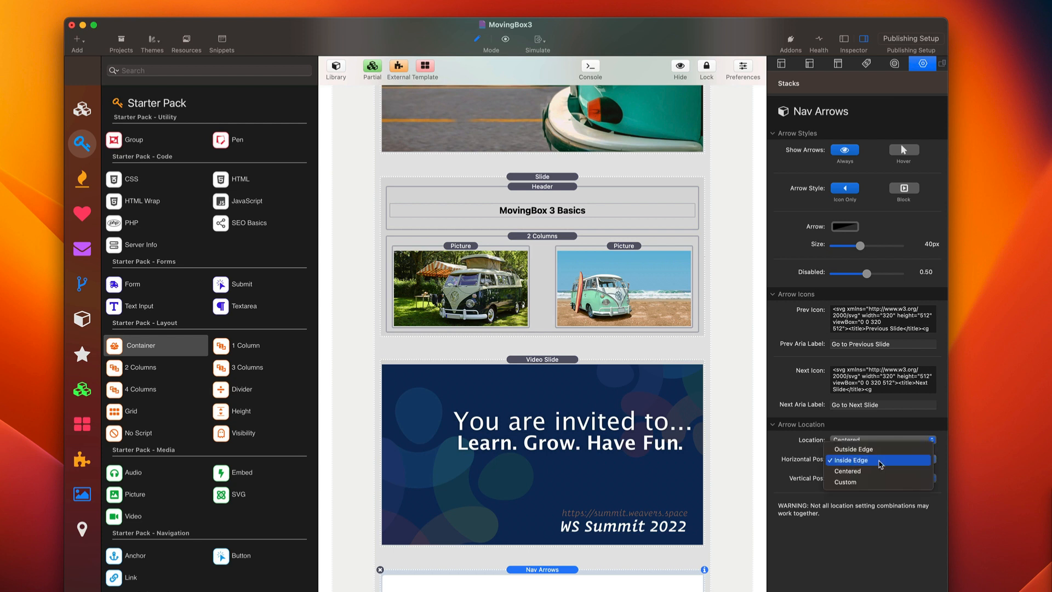
click(880, 454)
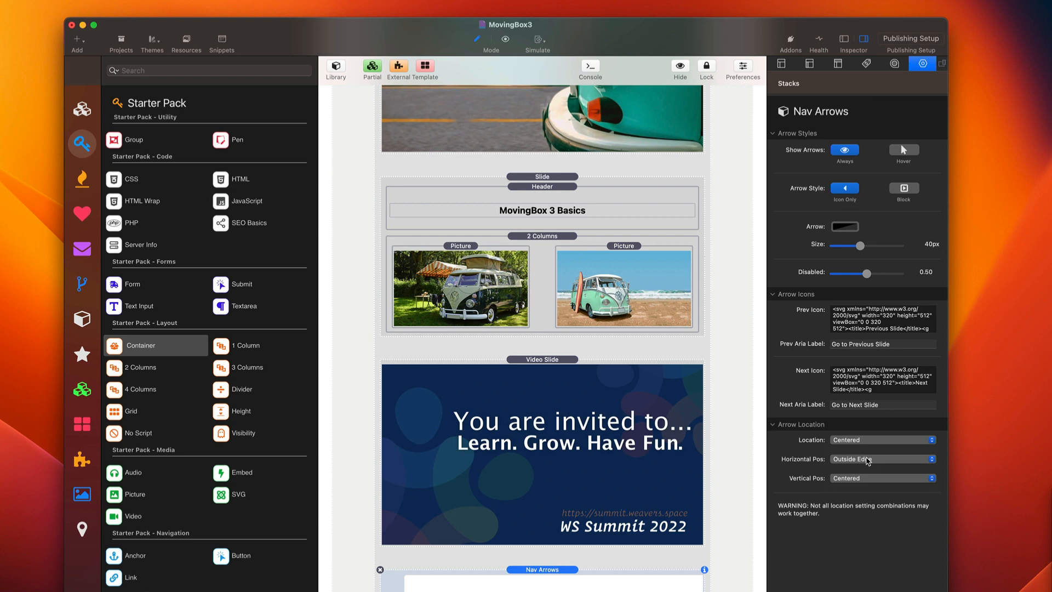
Preview the page, advance through all four slides with the next arrow, and return to the slider's top in edit mode
click(552, 513)
key(super+r)
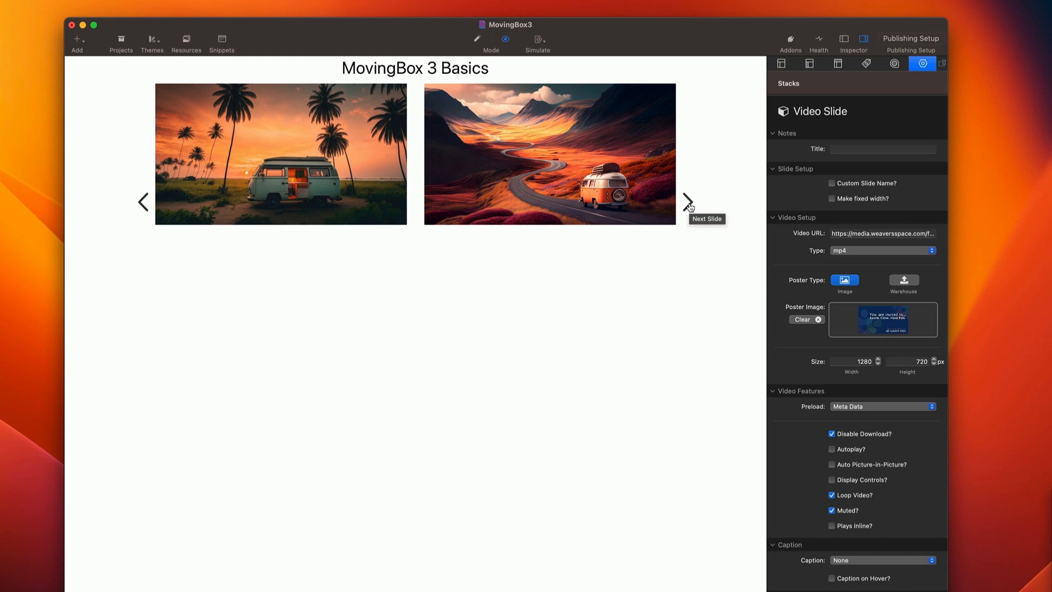
click(688, 205)
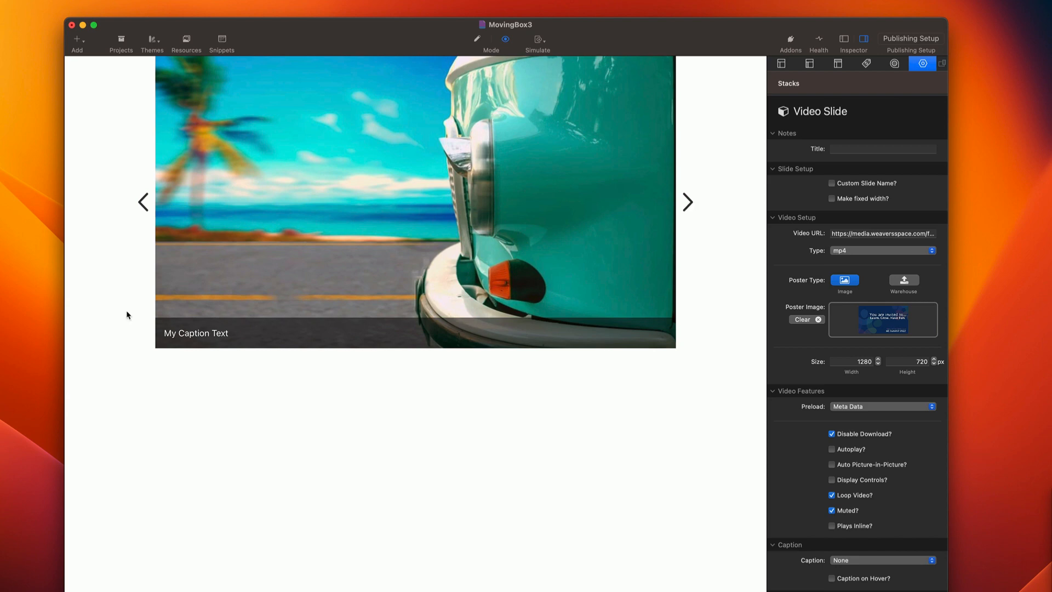
click(687, 202)
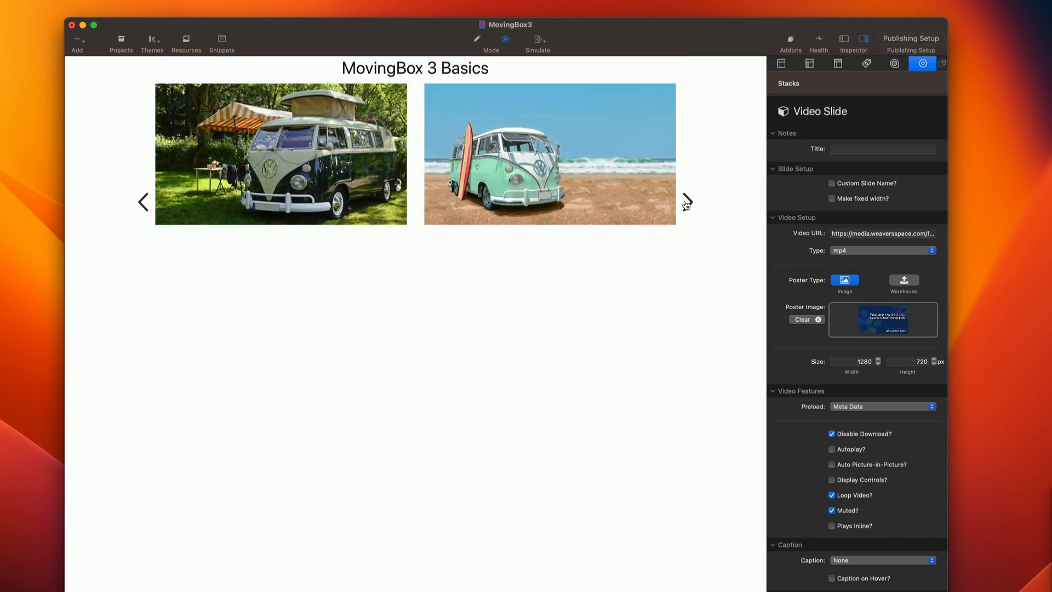
click(686, 204)
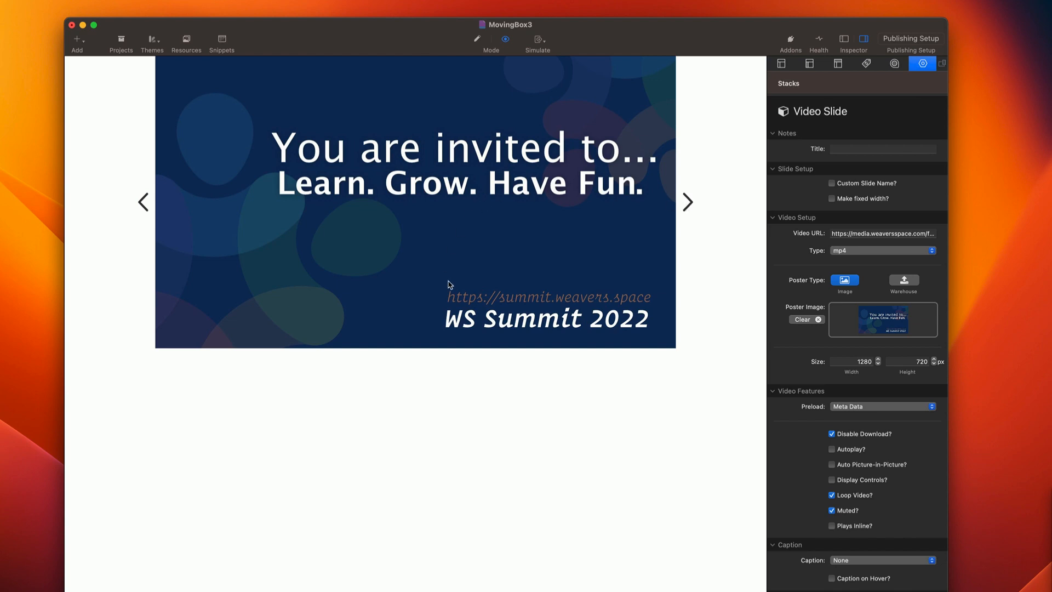
key(super+r)
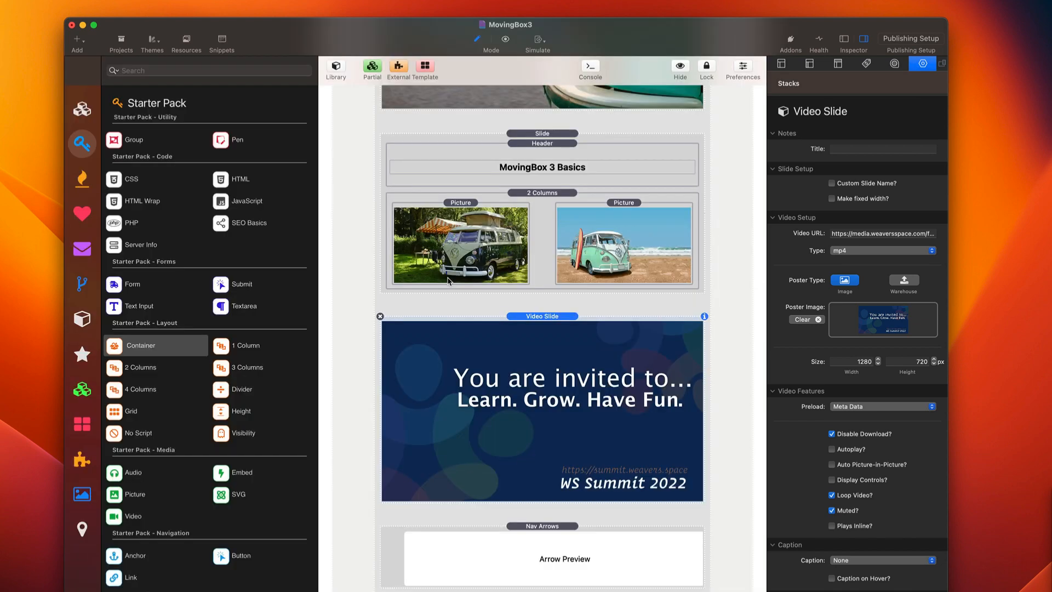
scroll(501, 246, up, 8)
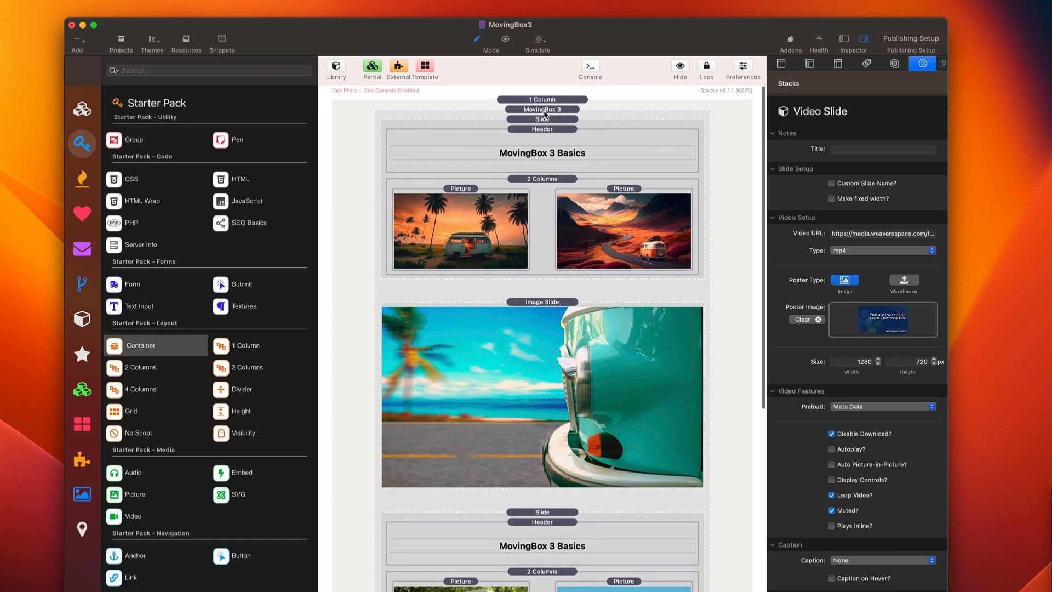
Enable the Autoplay and Stretch media options in the MovingBox 3 stack's slide content settings
click(543, 112)
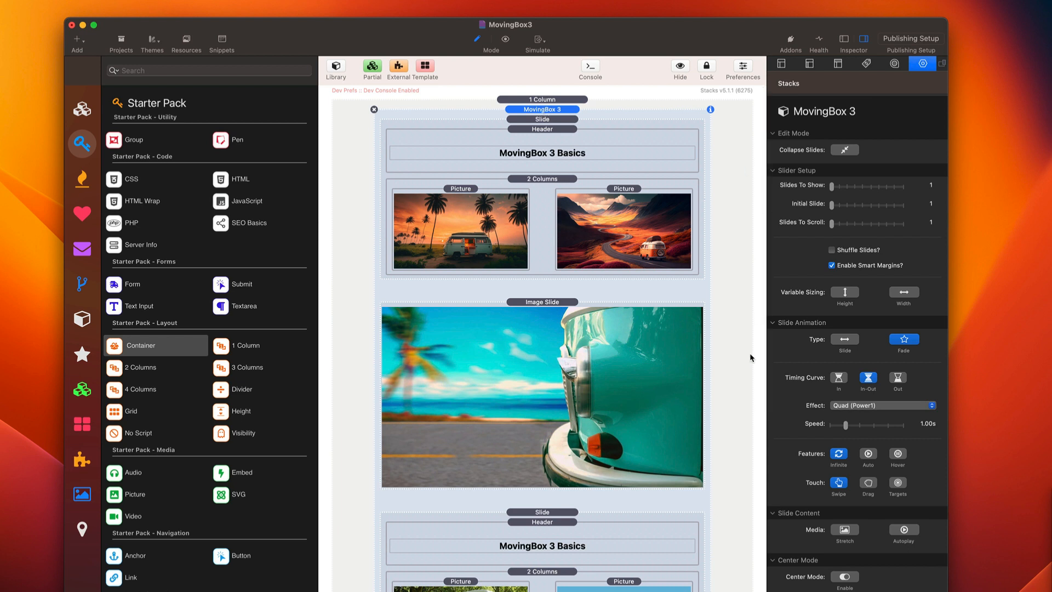
scroll(811, 442, down, 5)
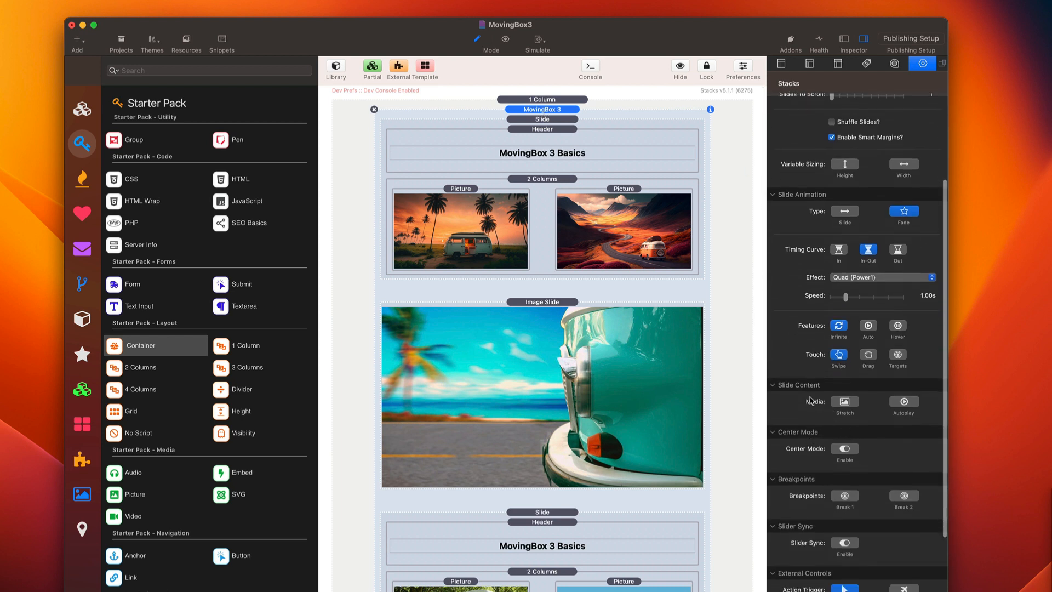
click(909, 403)
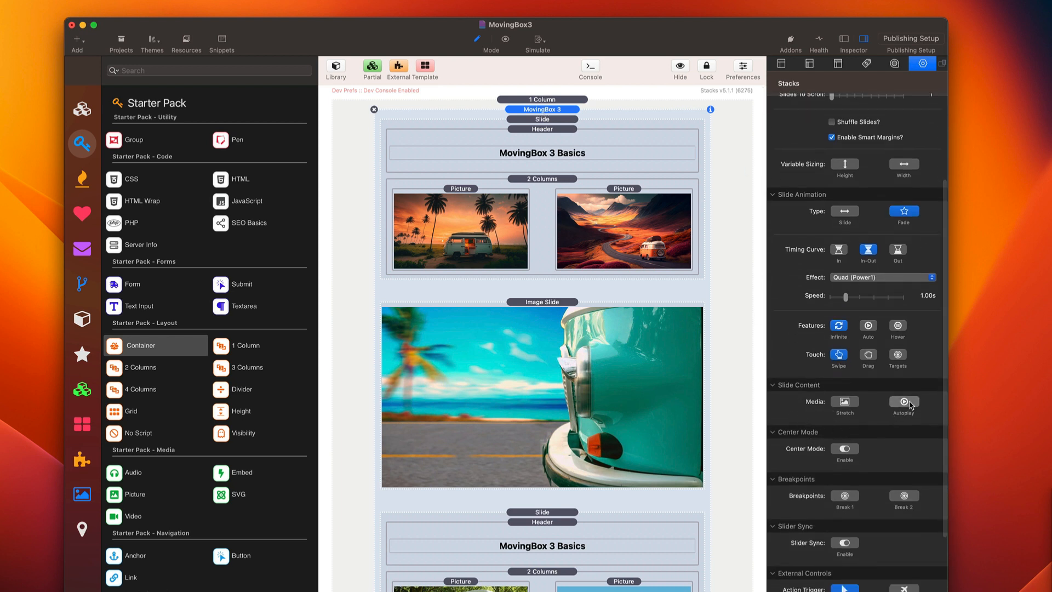
click(846, 404)
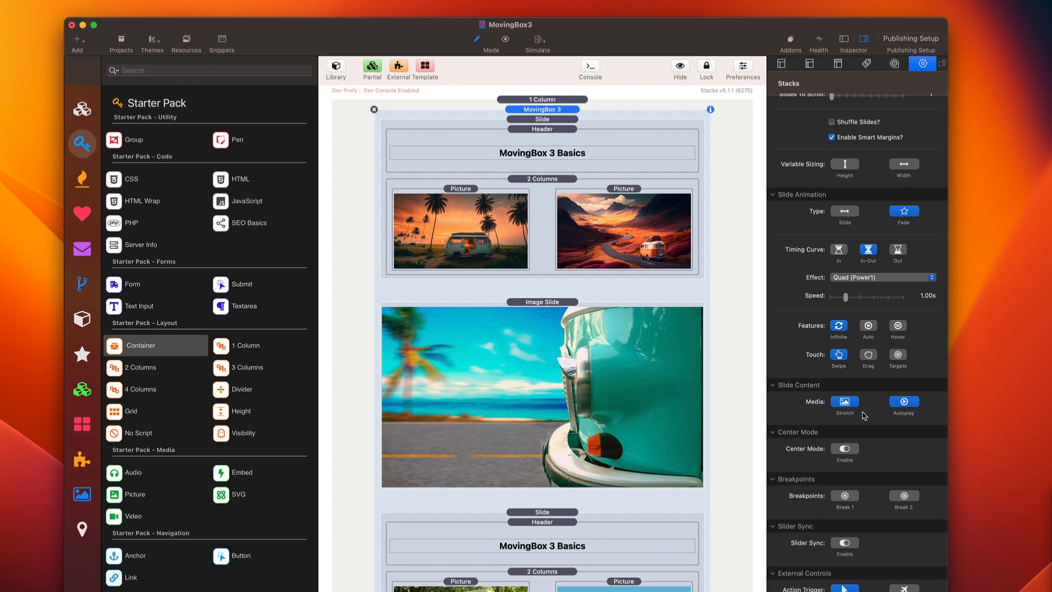
Preview the page, cycle through all the slides with the next arrow, go back one slide, and return to edit mode
key(super+r)
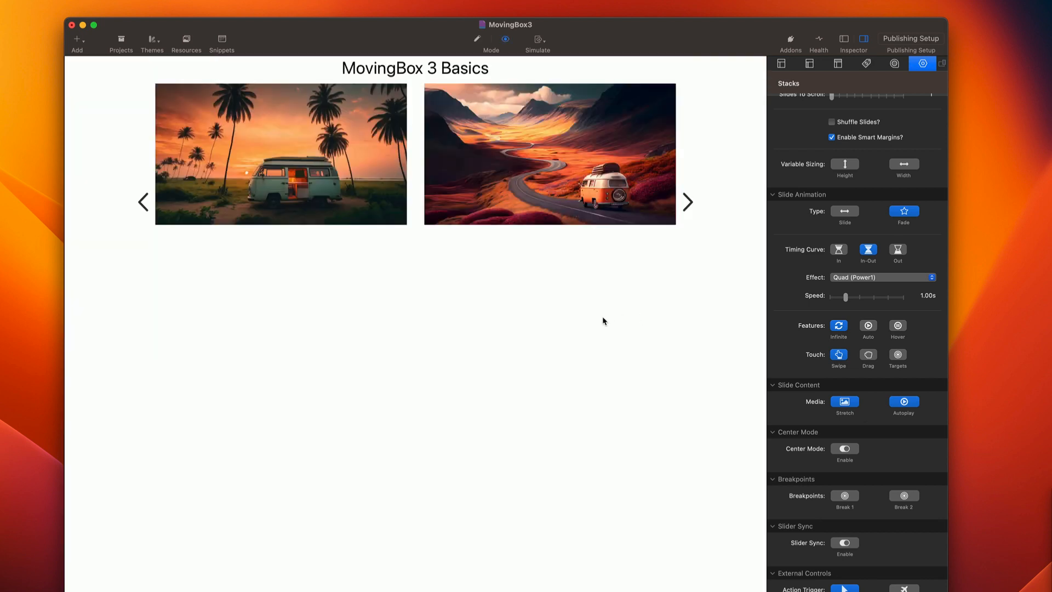
click(691, 206)
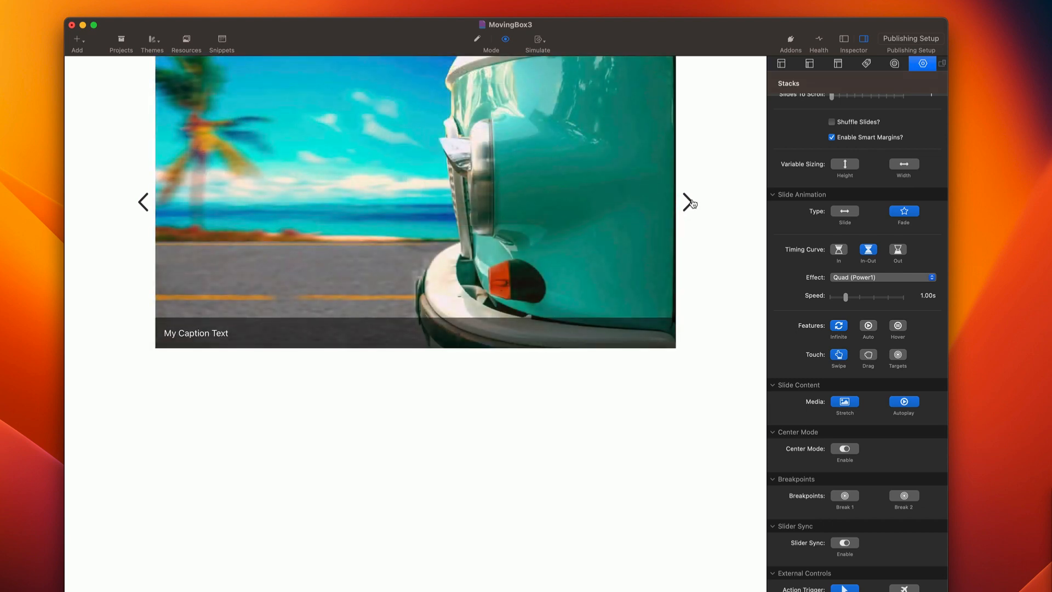
click(692, 204)
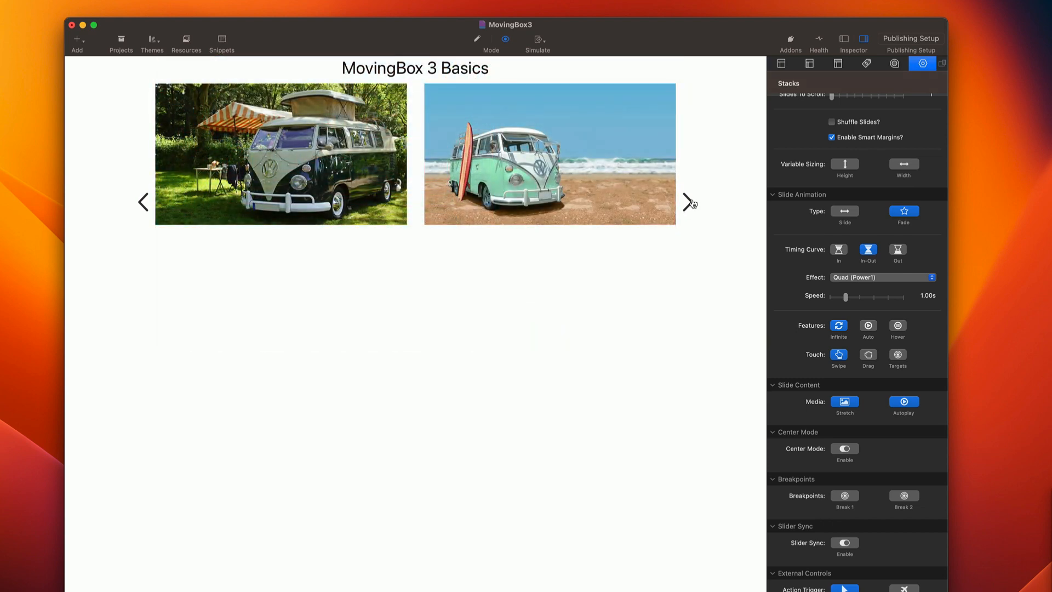
click(692, 203)
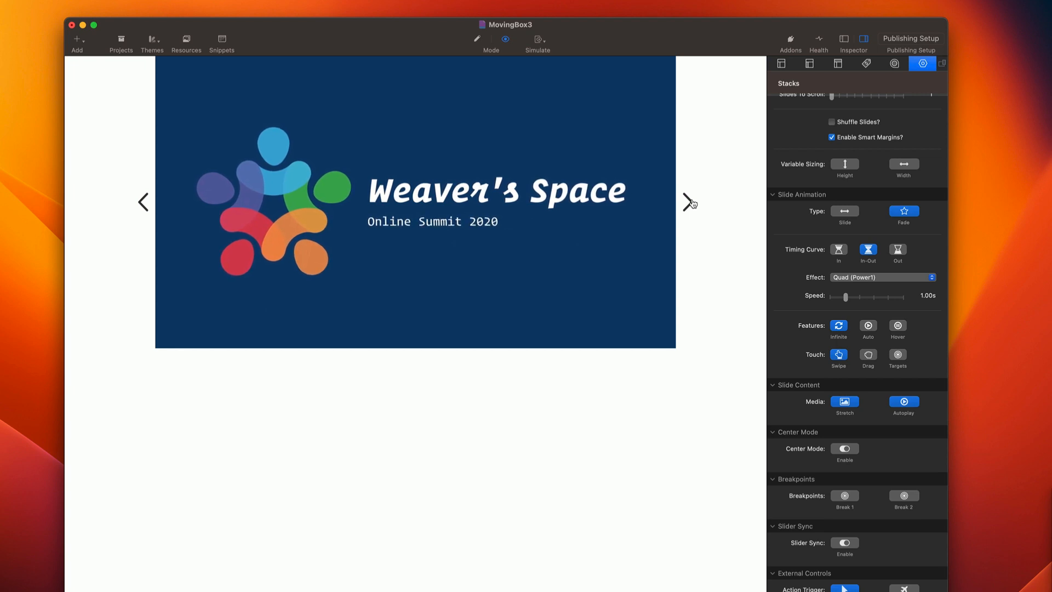
click(688, 202)
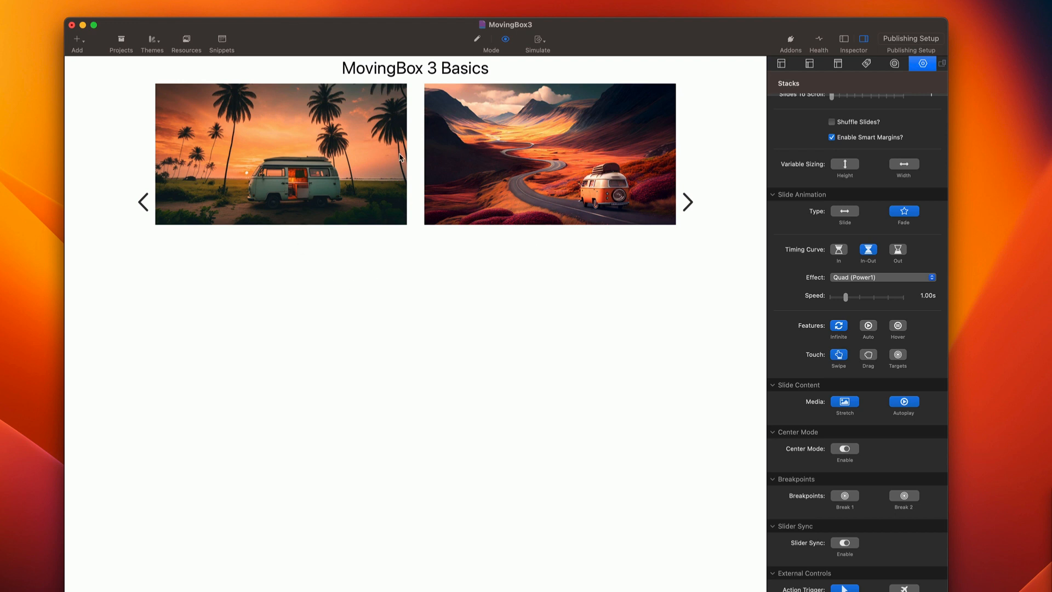
click(688, 203)
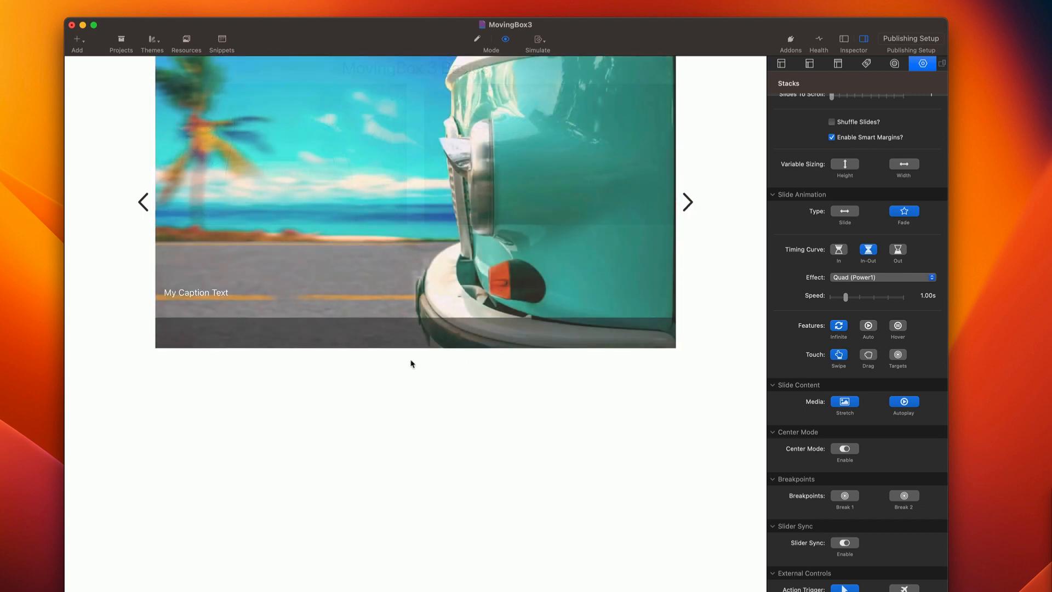
click(144, 203)
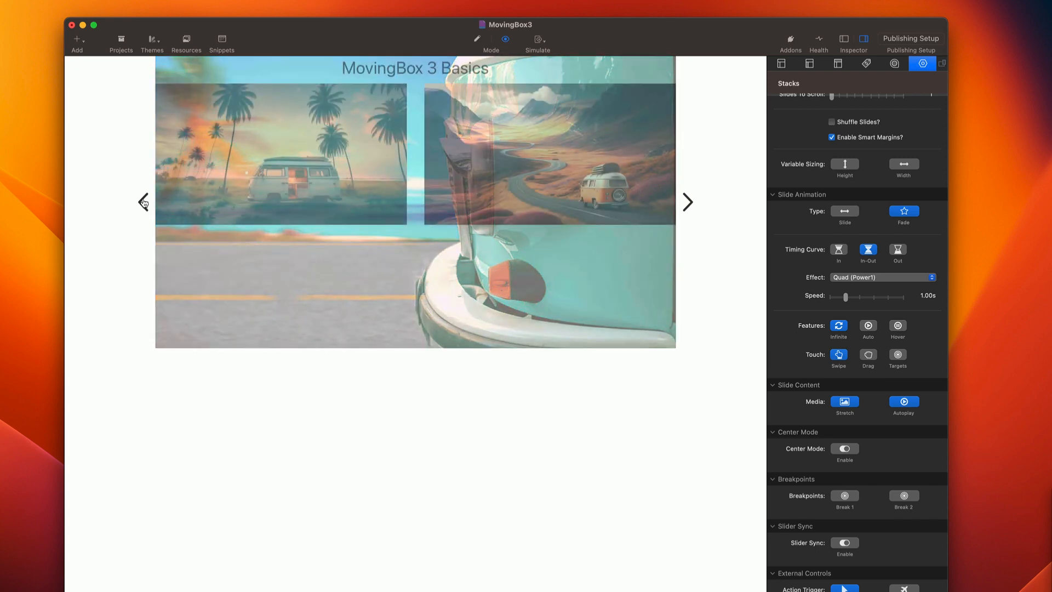
key(super+r)
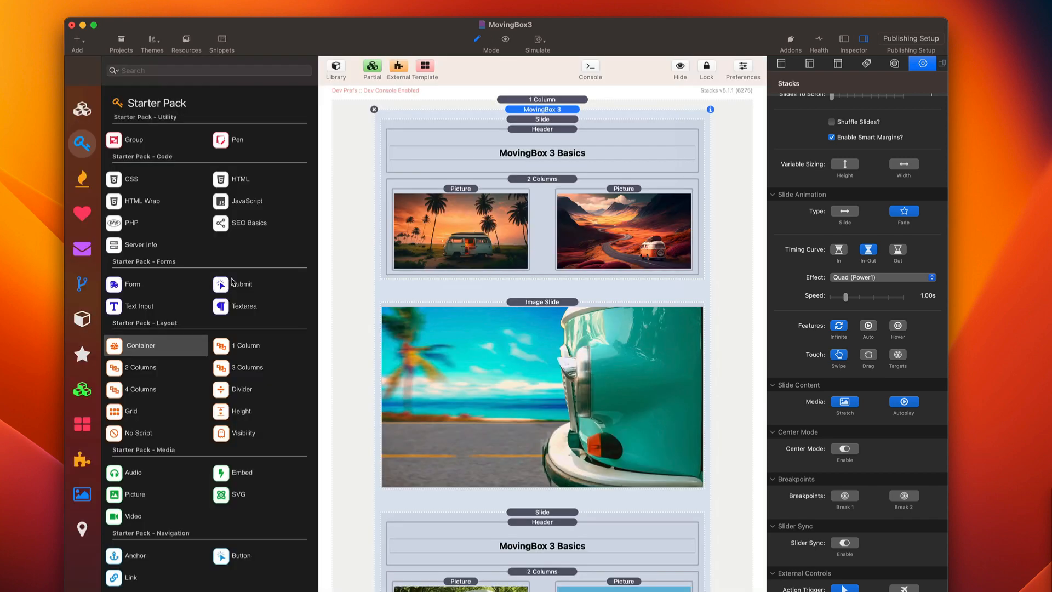
Add Slide Styles below the Nav Arrows, with a white background and a 16:9 aspect ratio enabled
scroll(433, 305, down, 10)
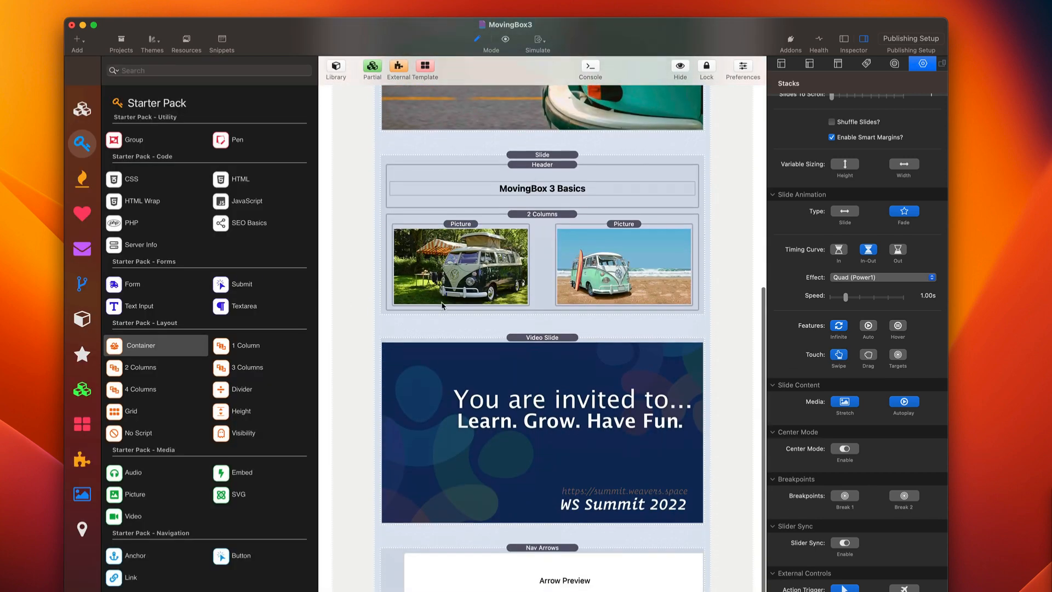
right_click(537, 524)
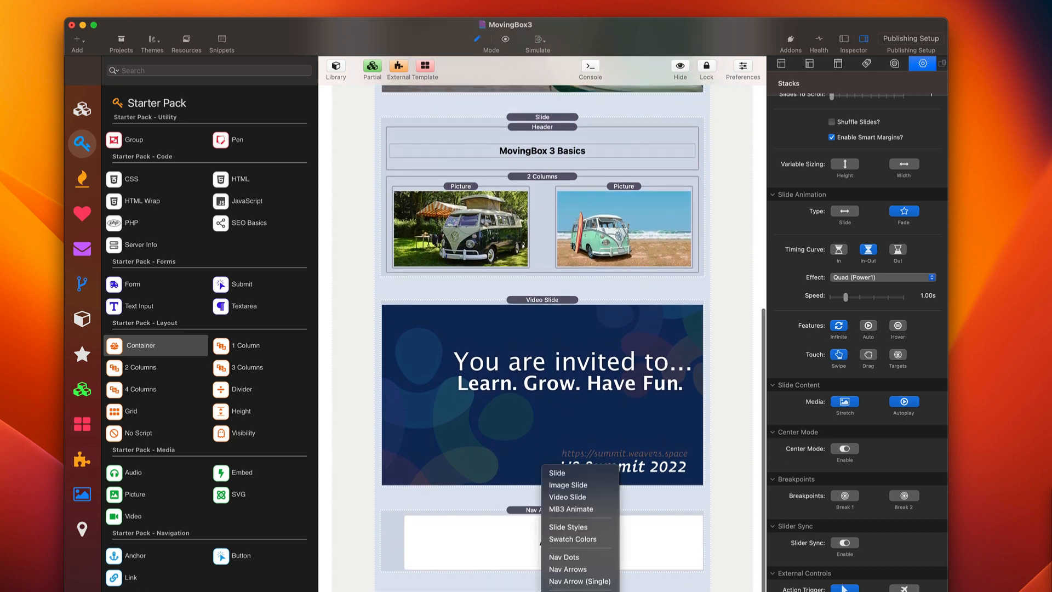
click(585, 527)
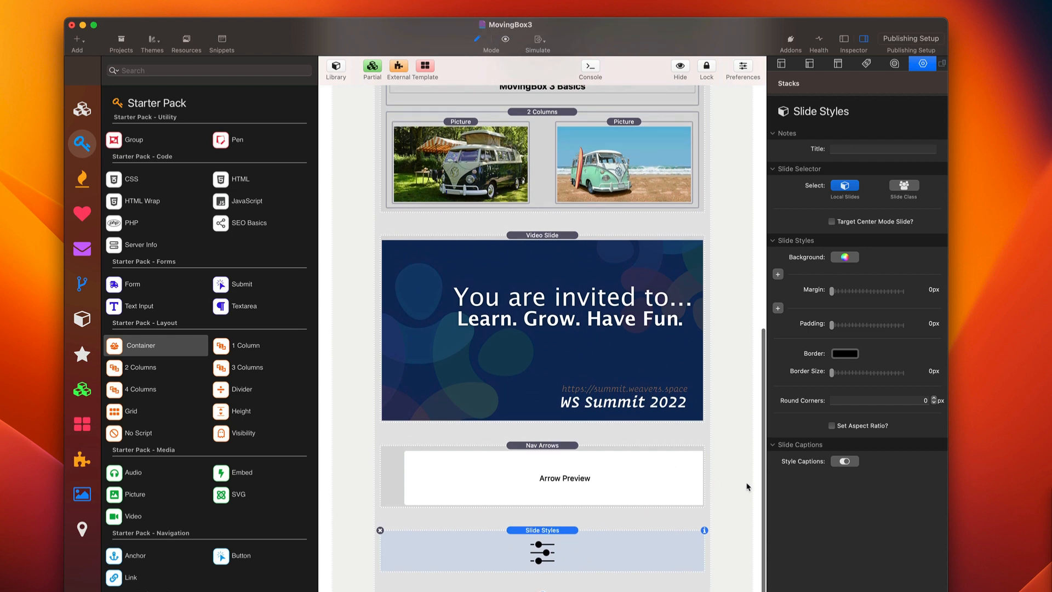
click(849, 257)
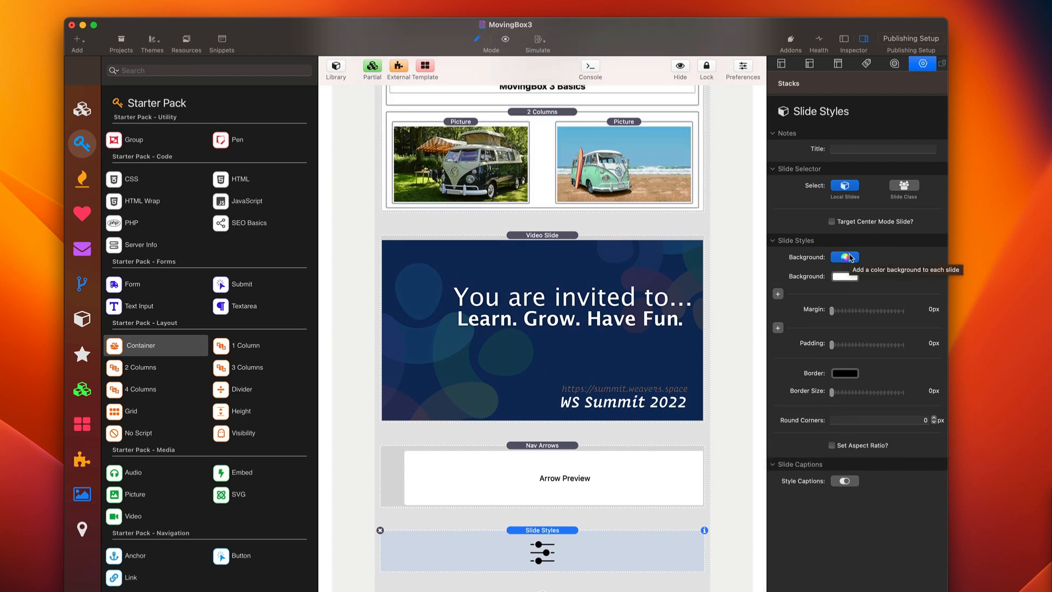
click(831, 448)
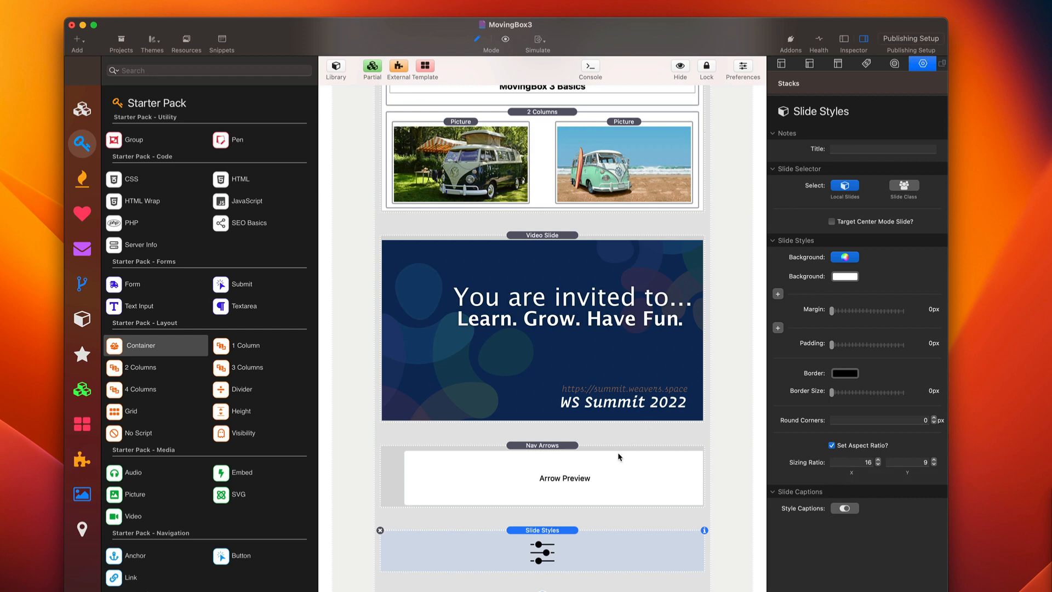
Preview the styled slider and advance through its slides to check the backgrounds during the fade
key(super+r)
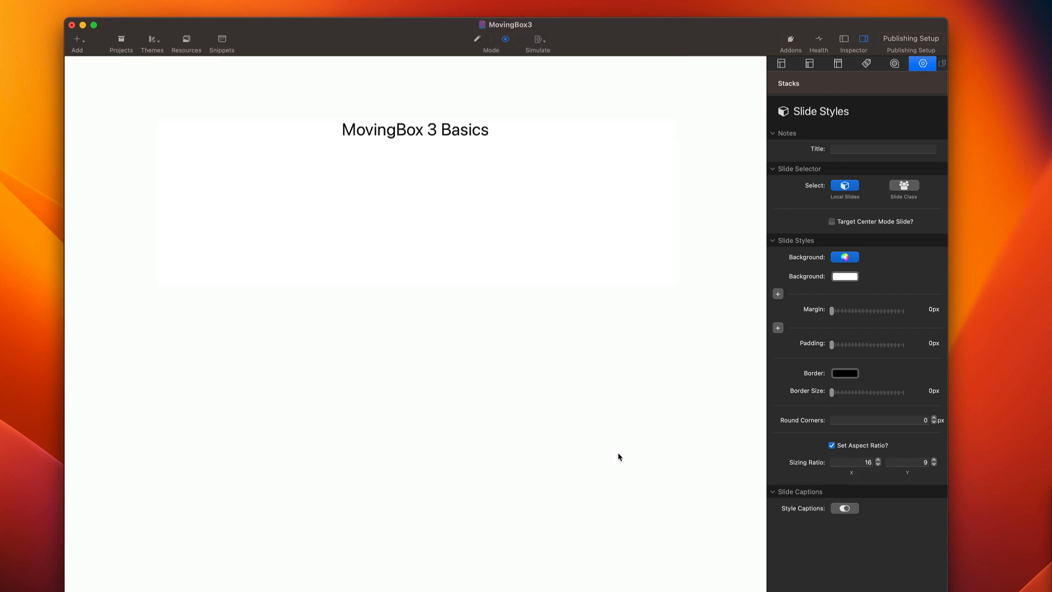
click(688, 204)
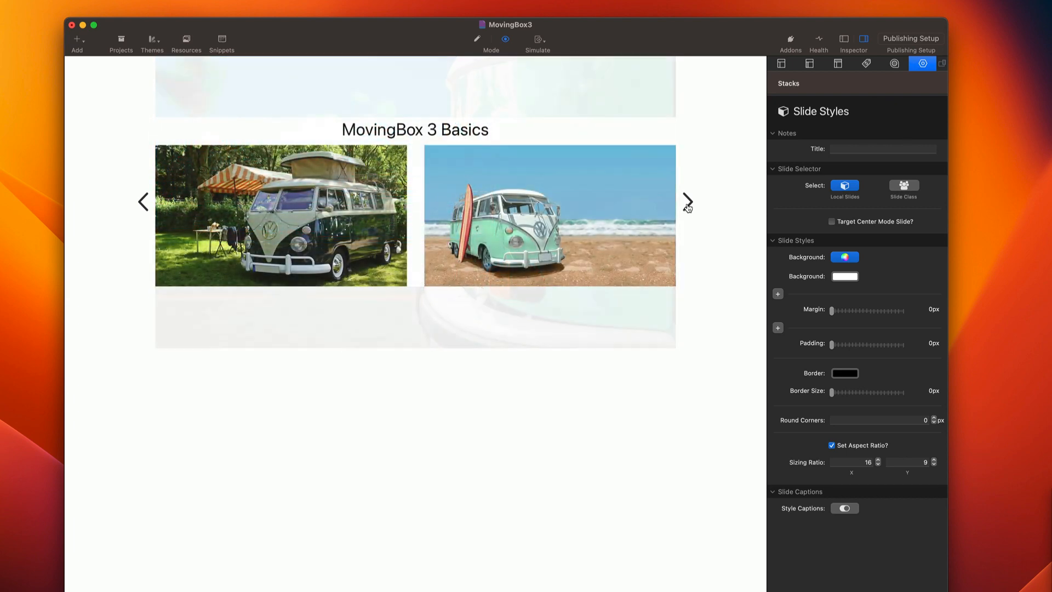
click(688, 204)
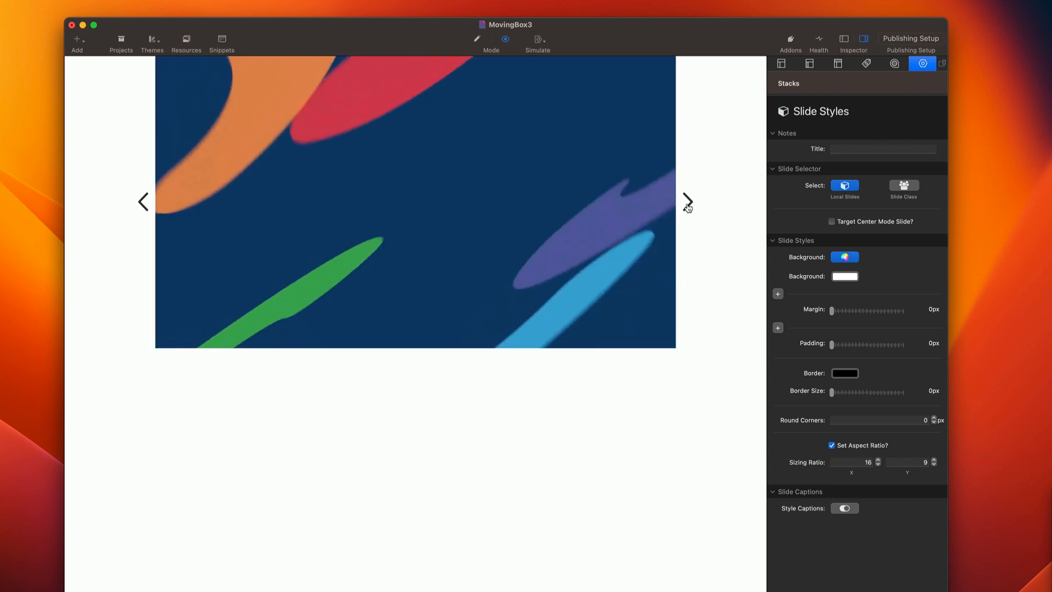
click(689, 208)
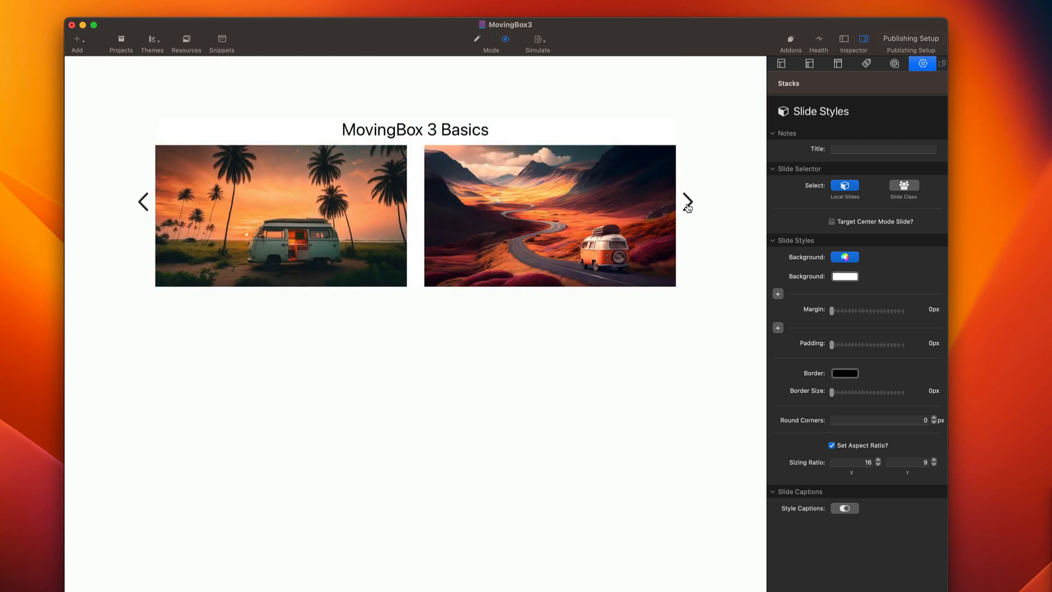
click(689, 208)
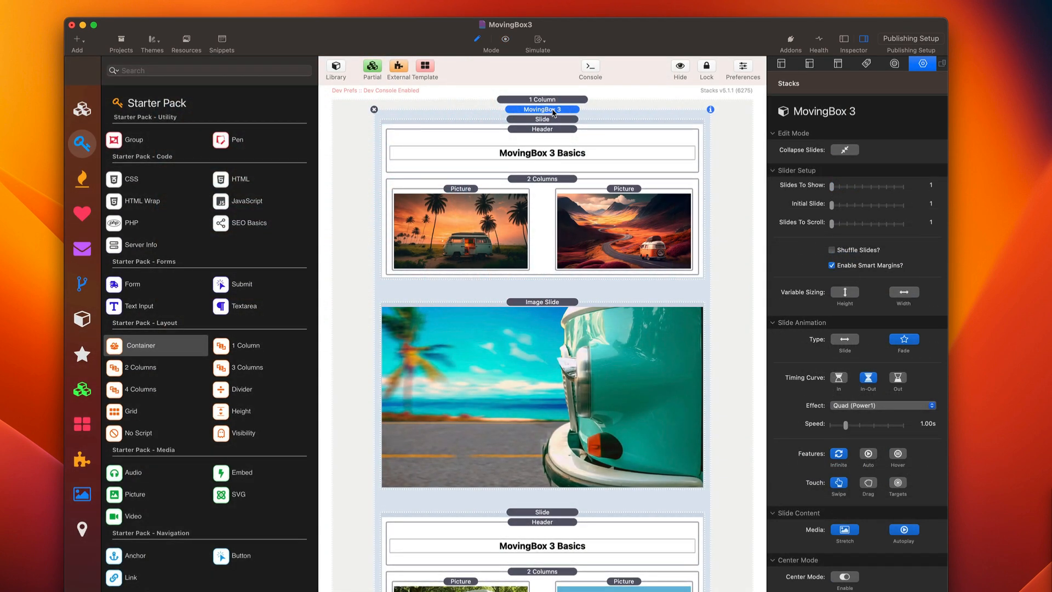
Collapse the slides of the MovingBox 3 stack in edit mode
scroll(595, 331, down, 10)
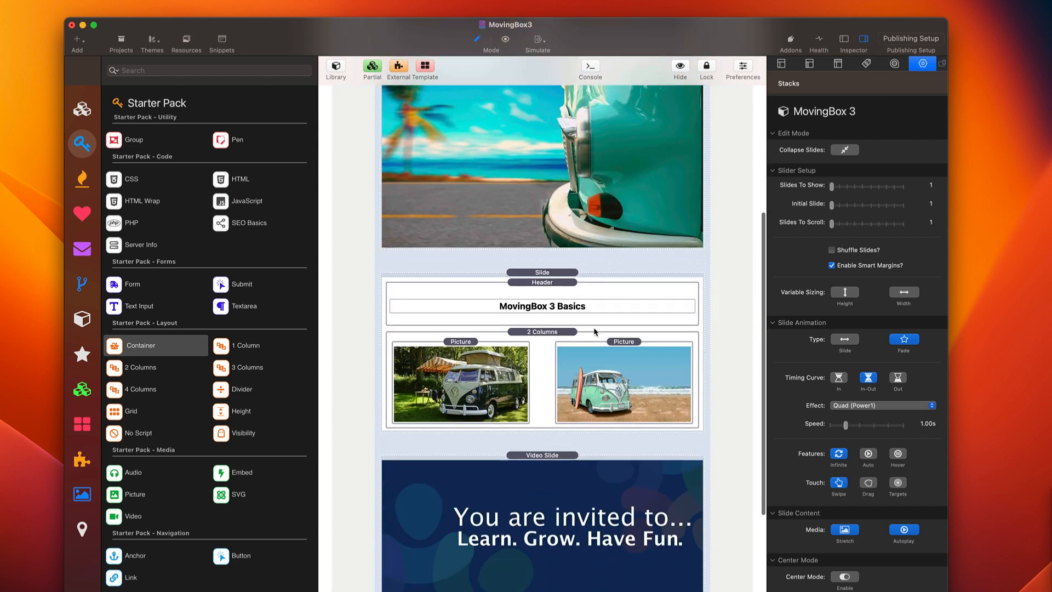
scroll(594, 332, up, 10)
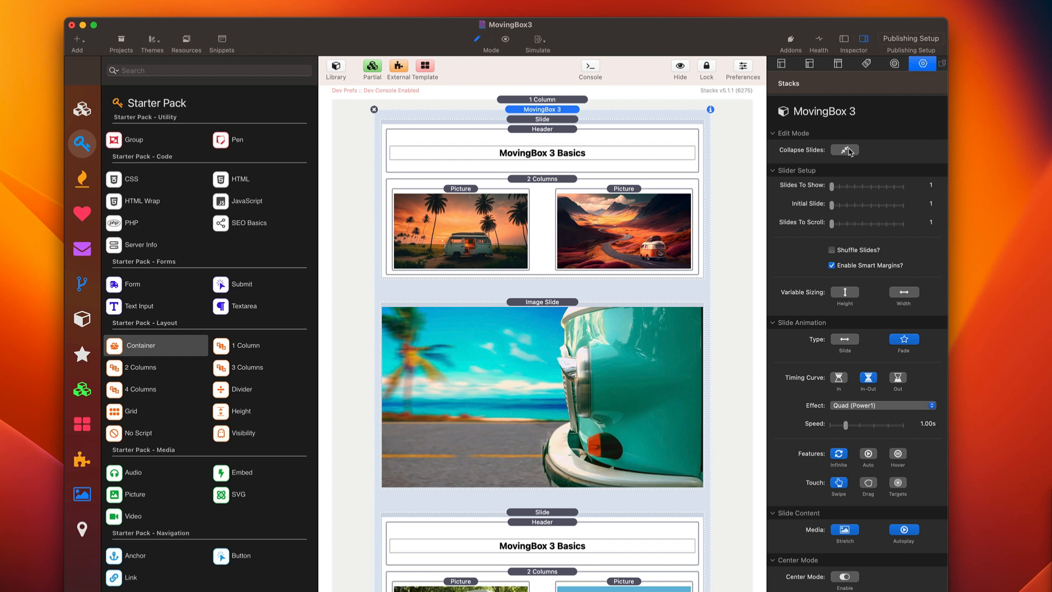
click(847, 150)
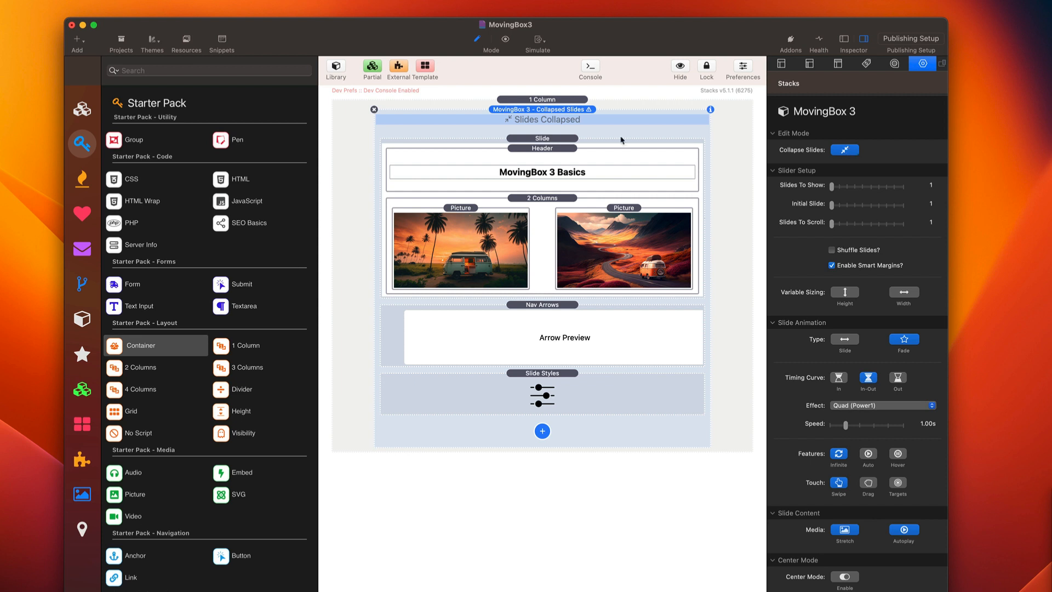
Inspect the settings of the remaining Slide, the Nav Arrows and the Slide Styles in the collapsed slider
click(546, 143)
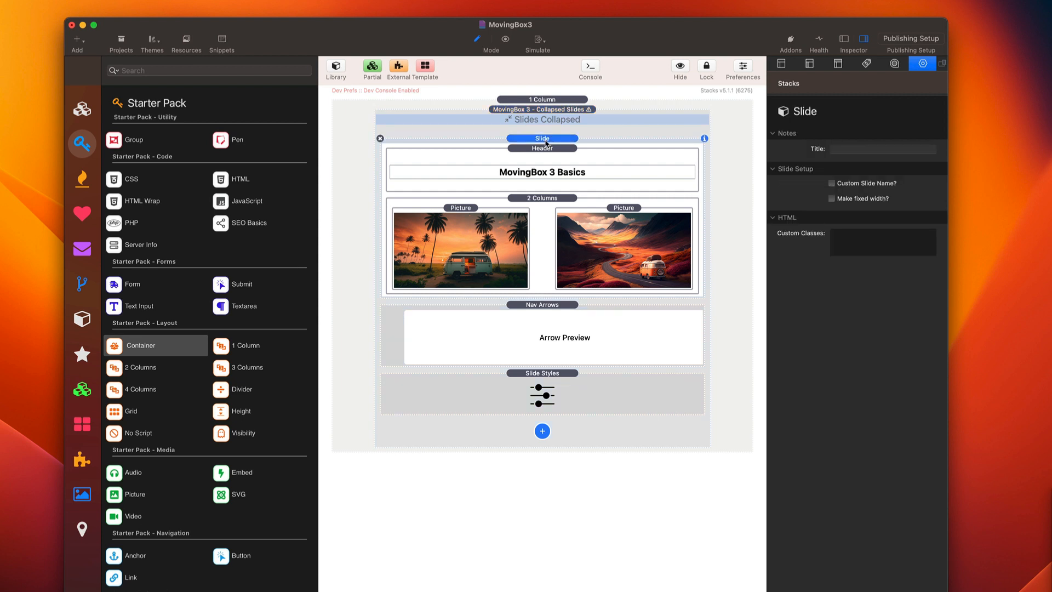
click(559, 334)
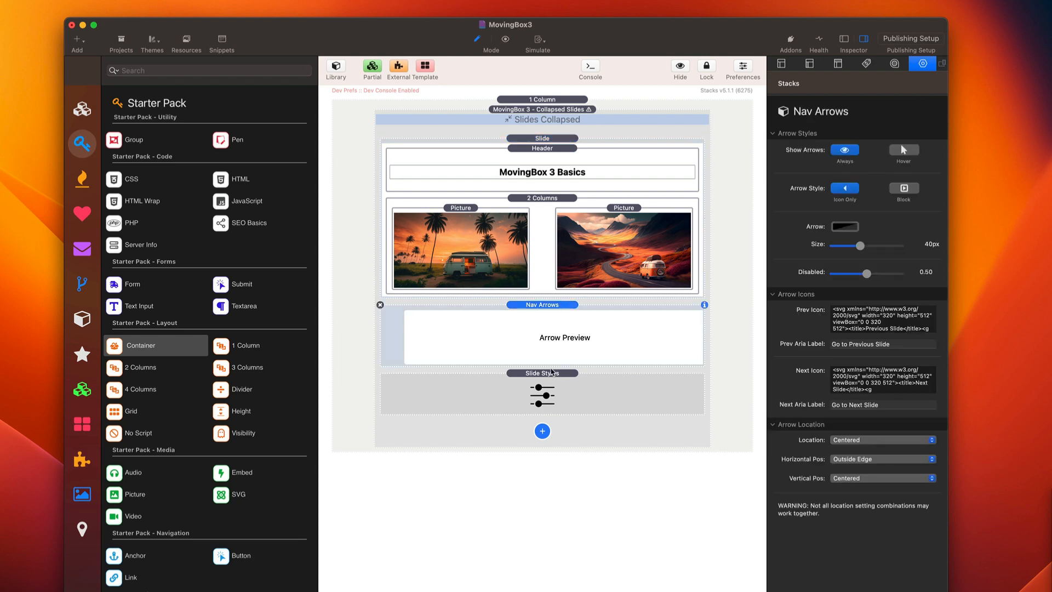
click(552, 374)
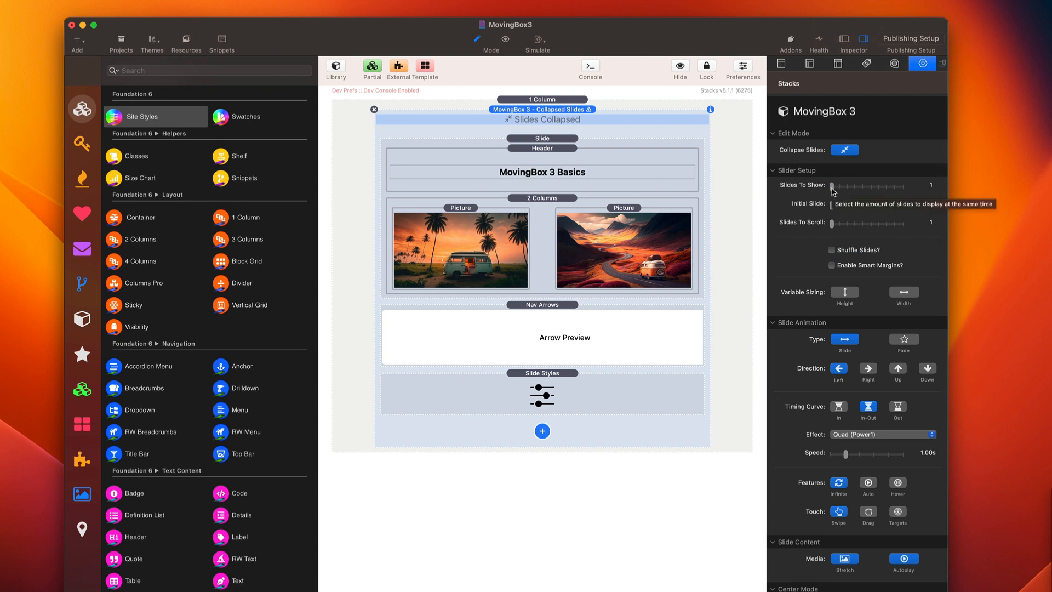
Set Slides To Show and Slides To Scroll to 2, and preview the slider advancing by one pair of slides
drag(833, 187, 839, 187)
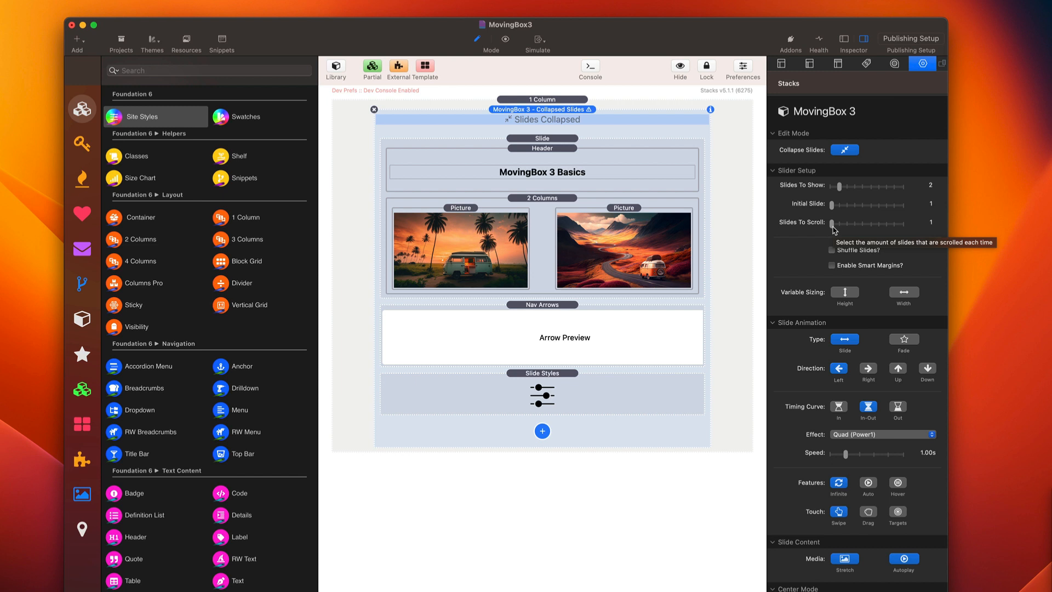
drag(833, 225, 840, 226)
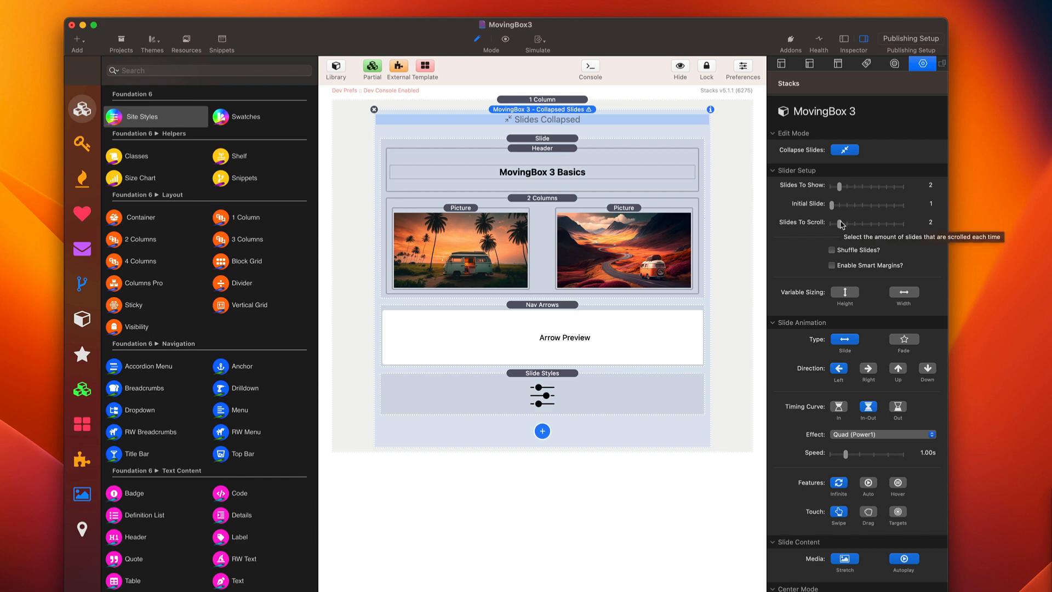
key(super+r)
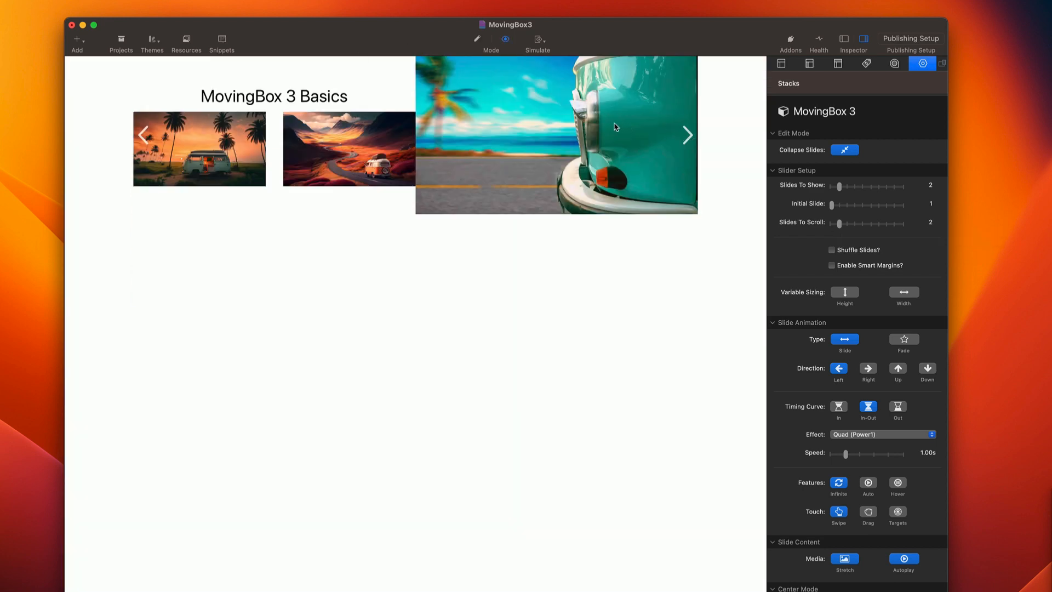
click(686, 135)
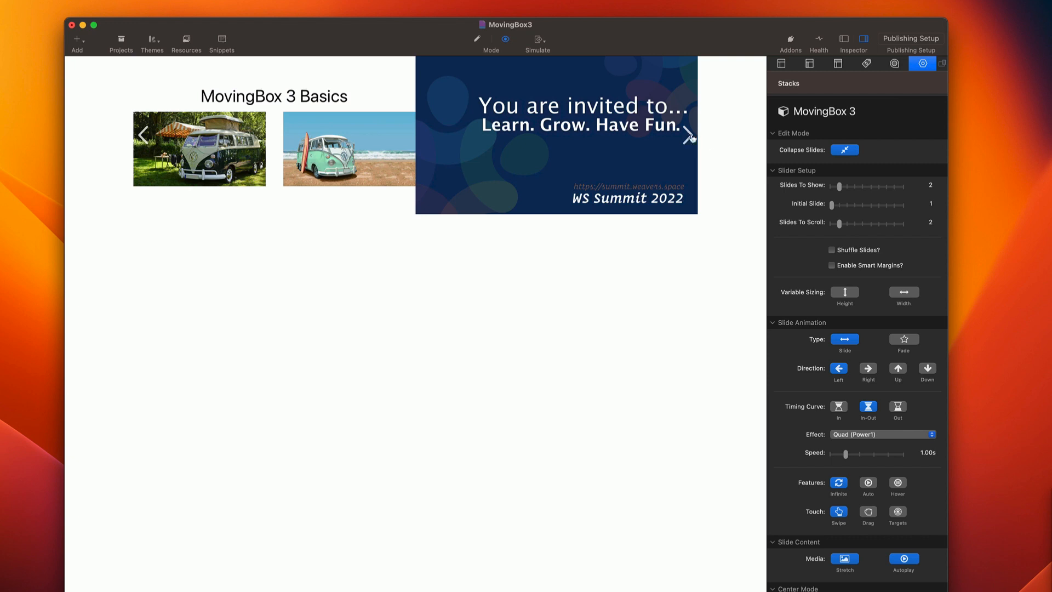
Set Slides To Scroll to 1 and advance the previewed slider several times with the next arrow
drag(839, 224, 831, 223)
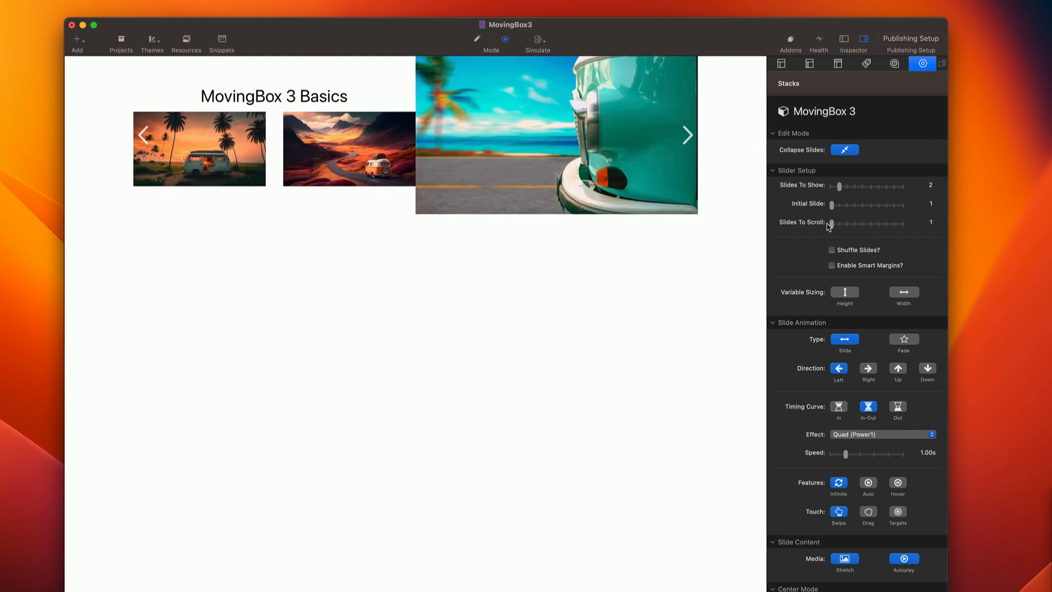
click(688, 136)
click(688, 135)
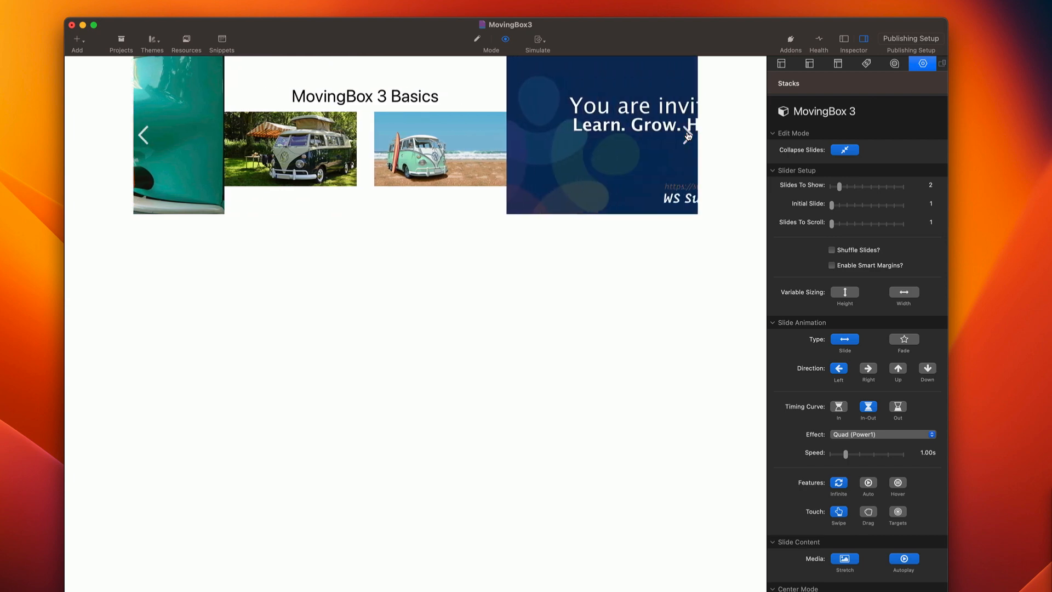
click(690, 136)
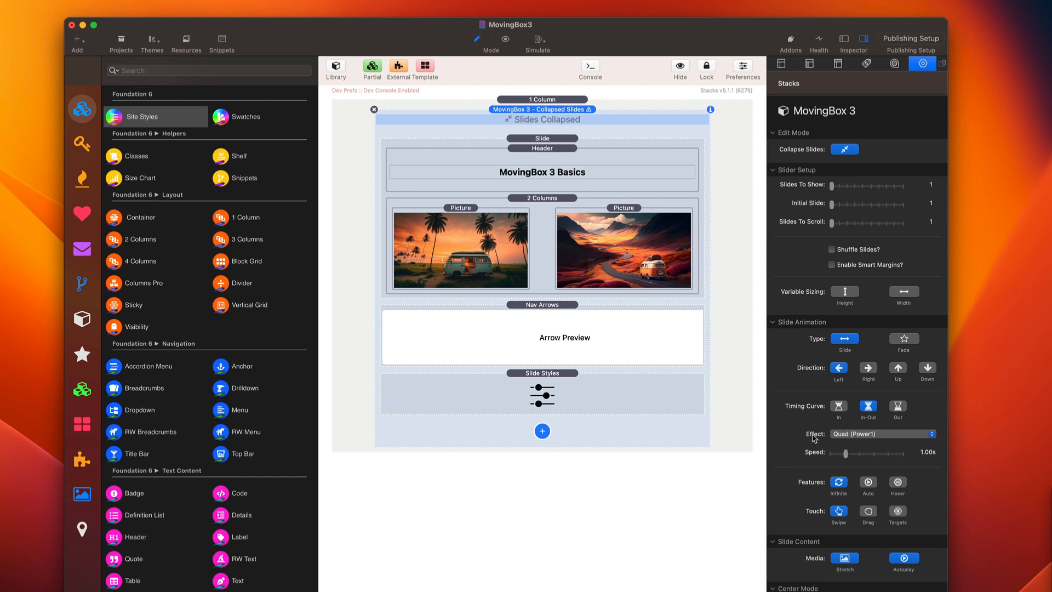
Check the Effect and Timing Curve help, enable Auto for the slider animation, and try the Hover feature on and off
mouse_move(814, 439)
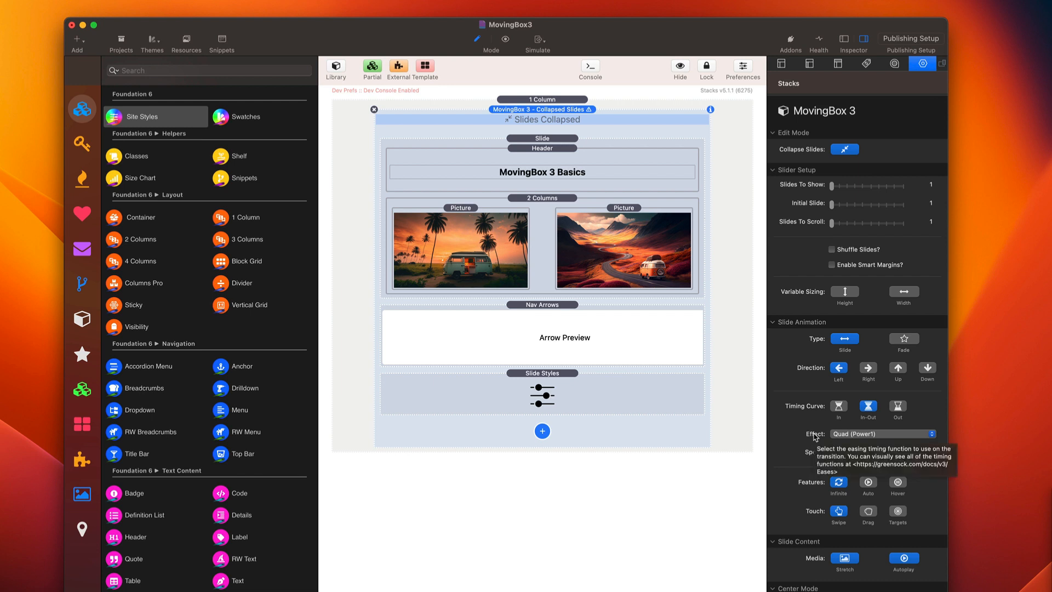
mouse_move(799, 412)
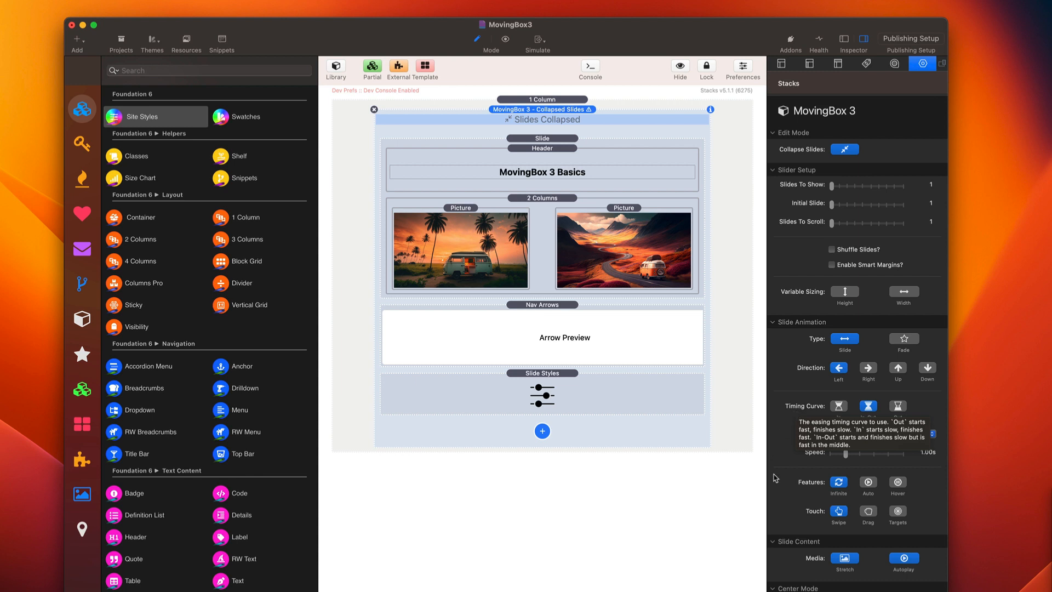
click(871, 483)
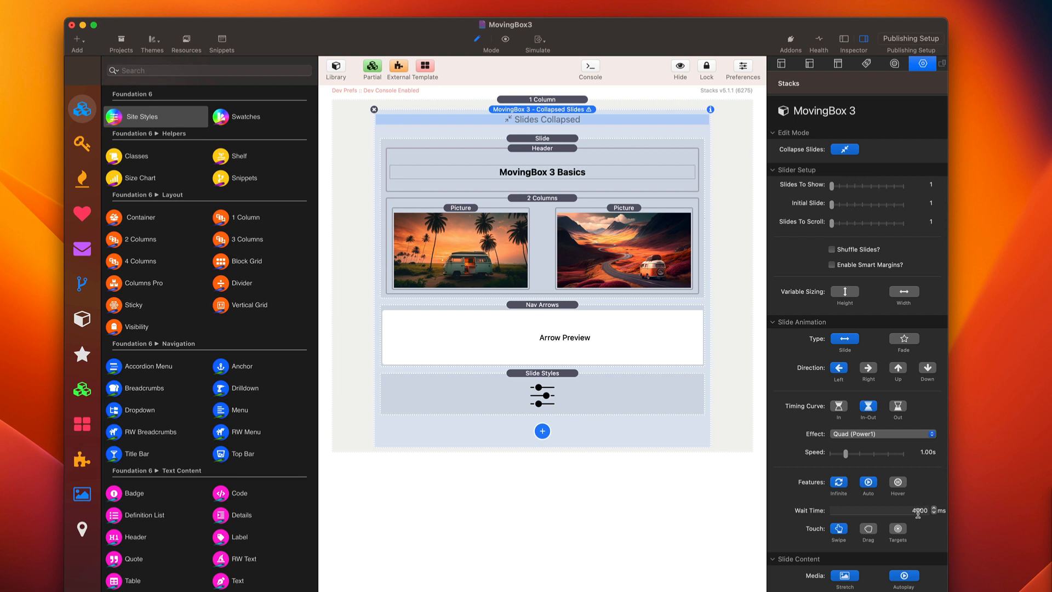
double_click(920, 510)
click(897, 484)
click(898, 482)
scroll(915, 547, down, 2)
scroll(915, 548, down, 2)
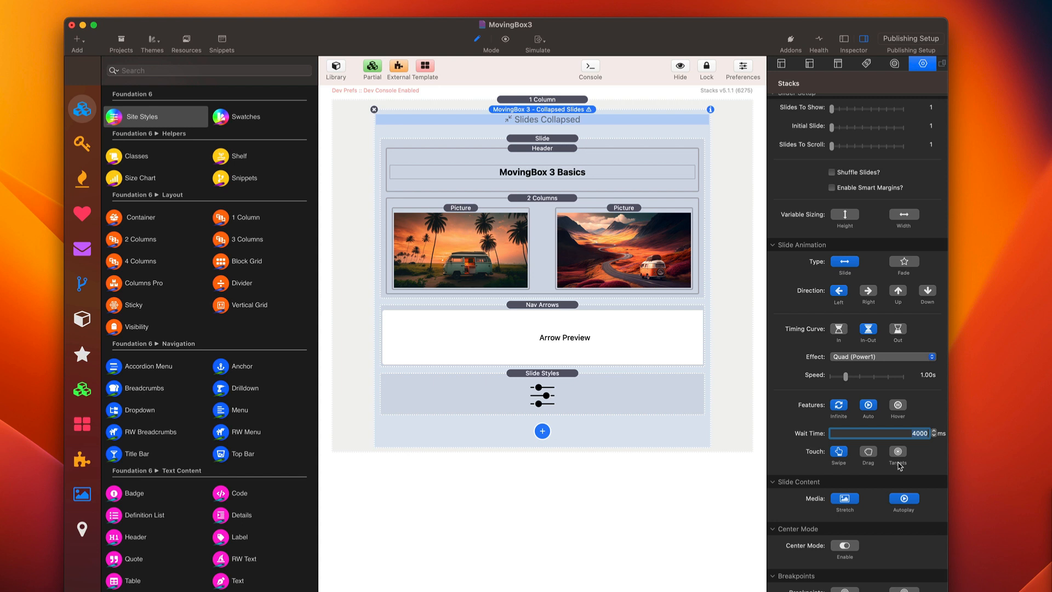
Add a Nav Dots child stack to the slider below Slide Styles
click(542, 430)
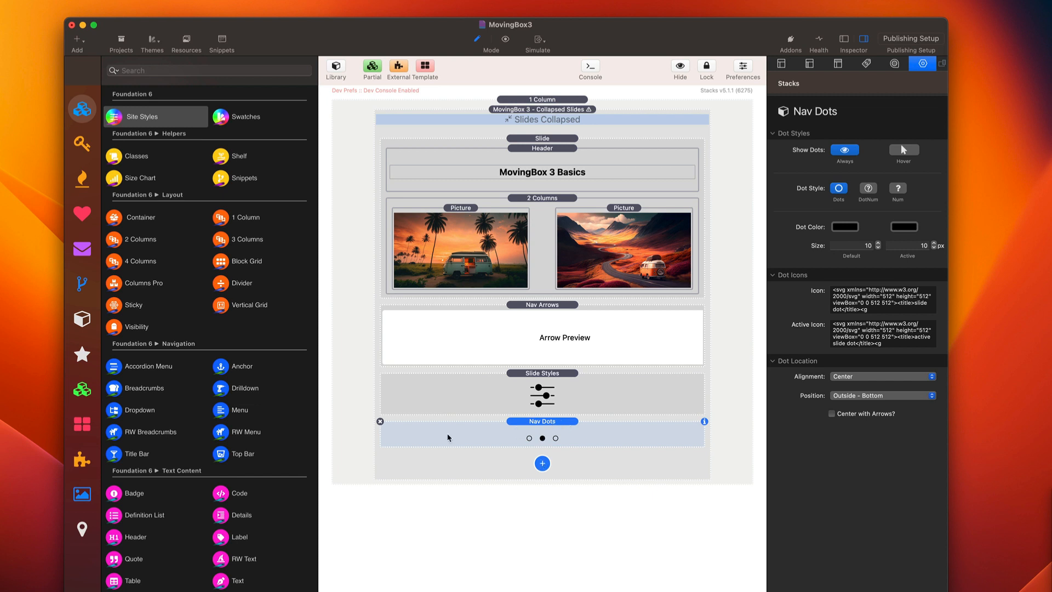
click(379, 421)
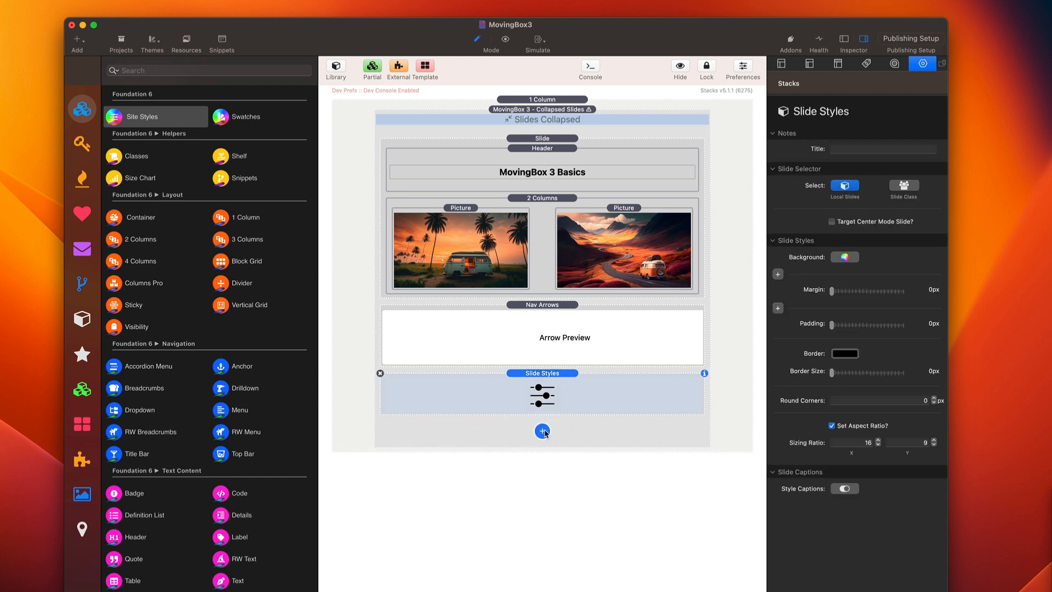
click(542, 432)
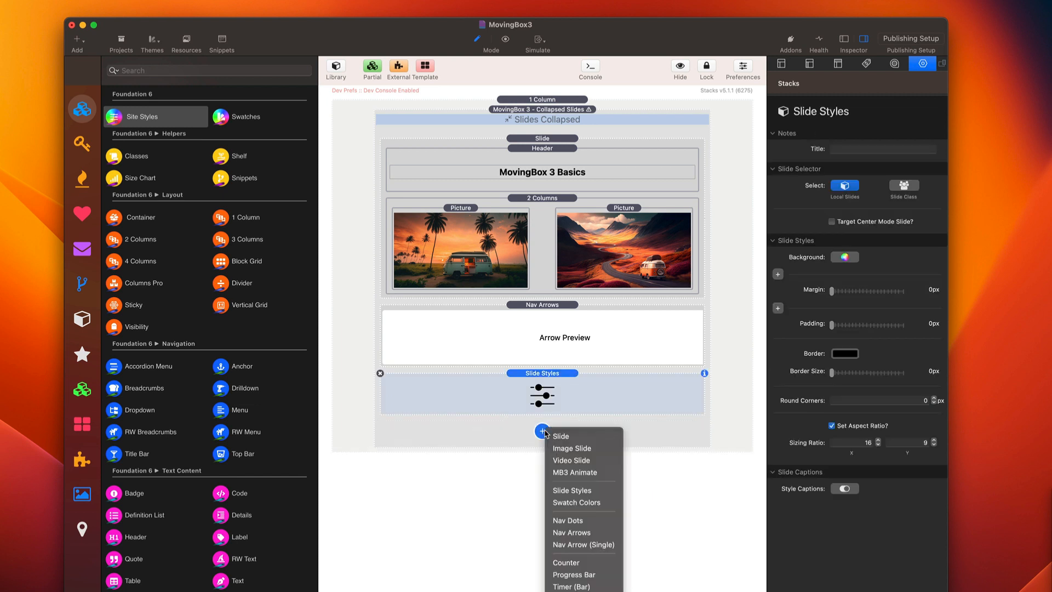
click(596, 523)
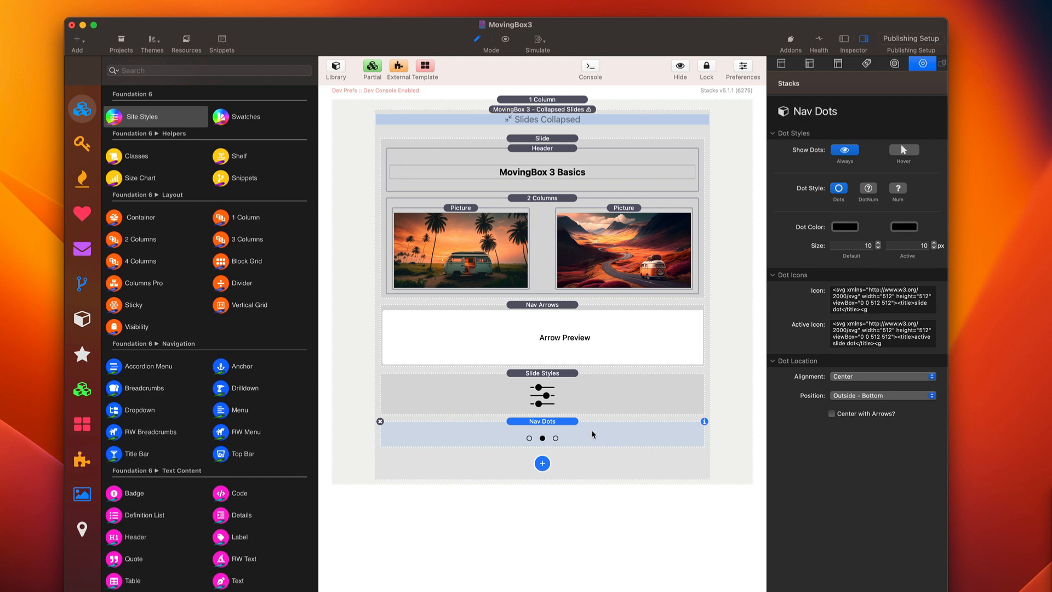
Preview the slider and jump through its four slides with the navigation dots, returning to the first slide
key(super+r)
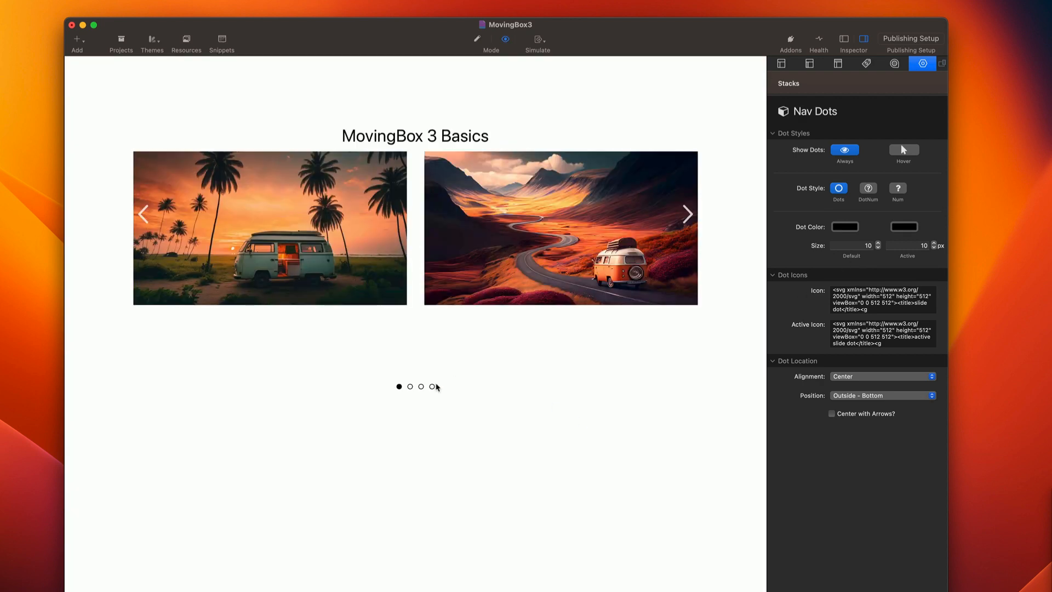
click(410, 387)
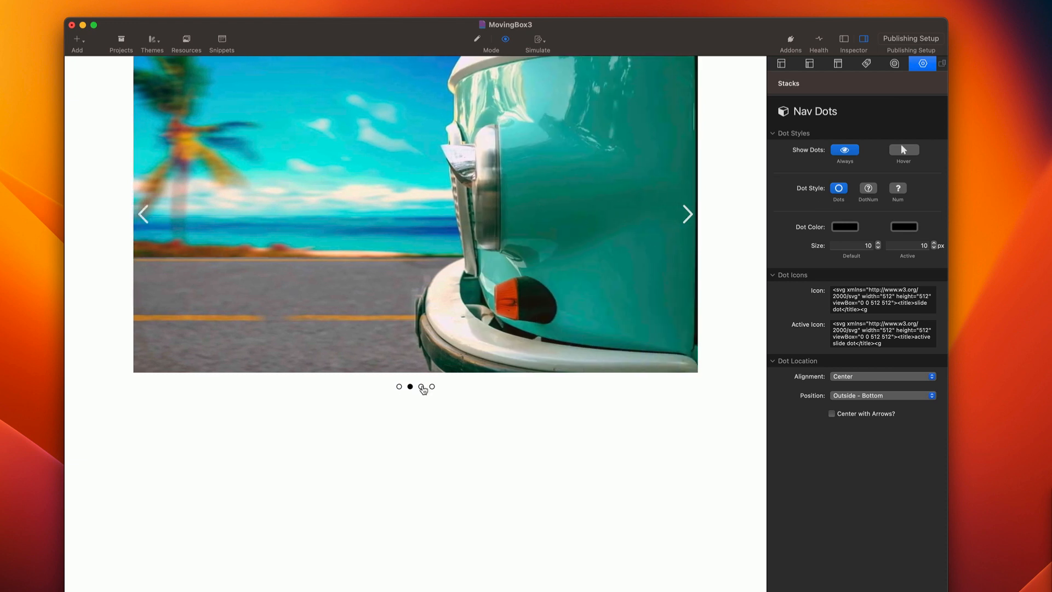
click(422, 387)
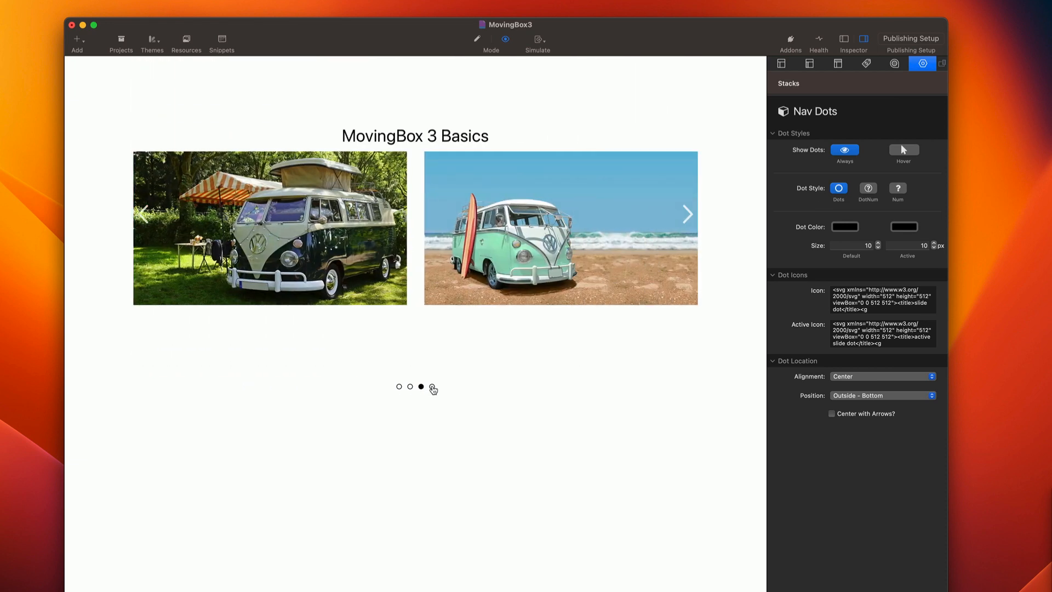
click(432, 387)
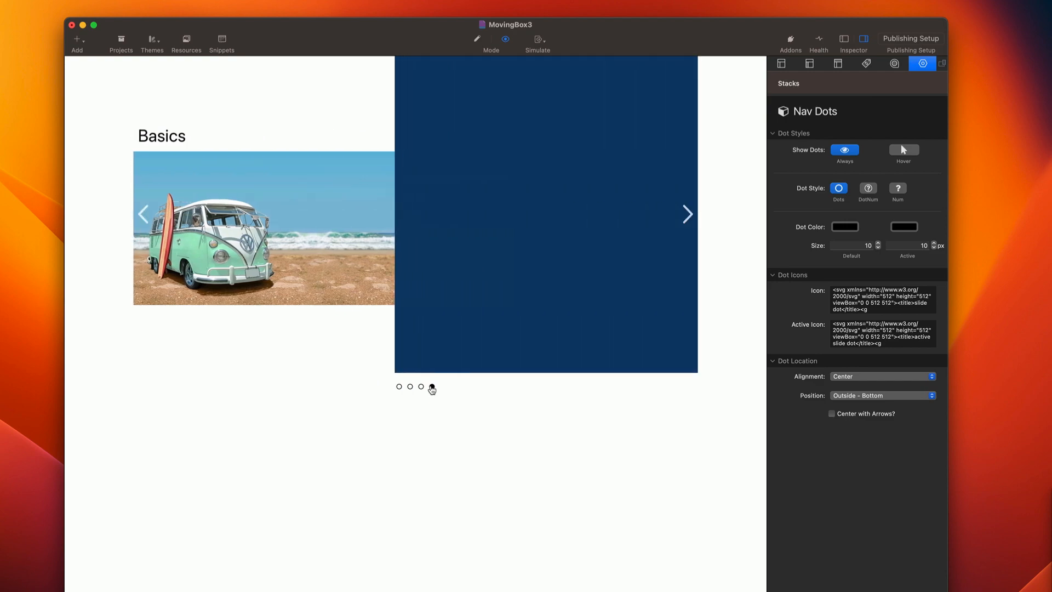
click(400, 387)
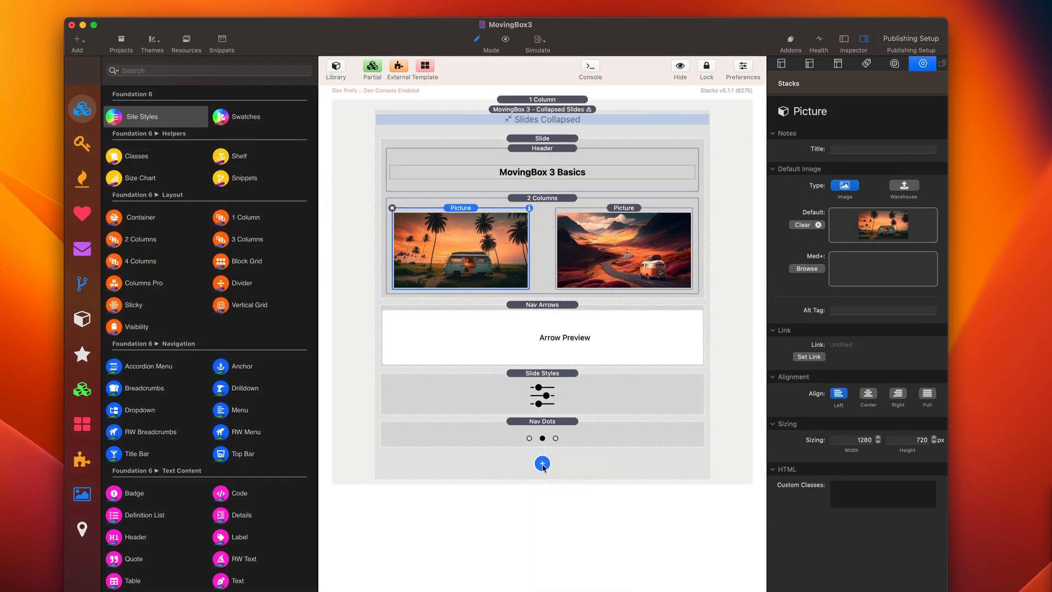
Add an MB3 Animate stack to the first column of the slide and move the left picture into it
click(543, 464)
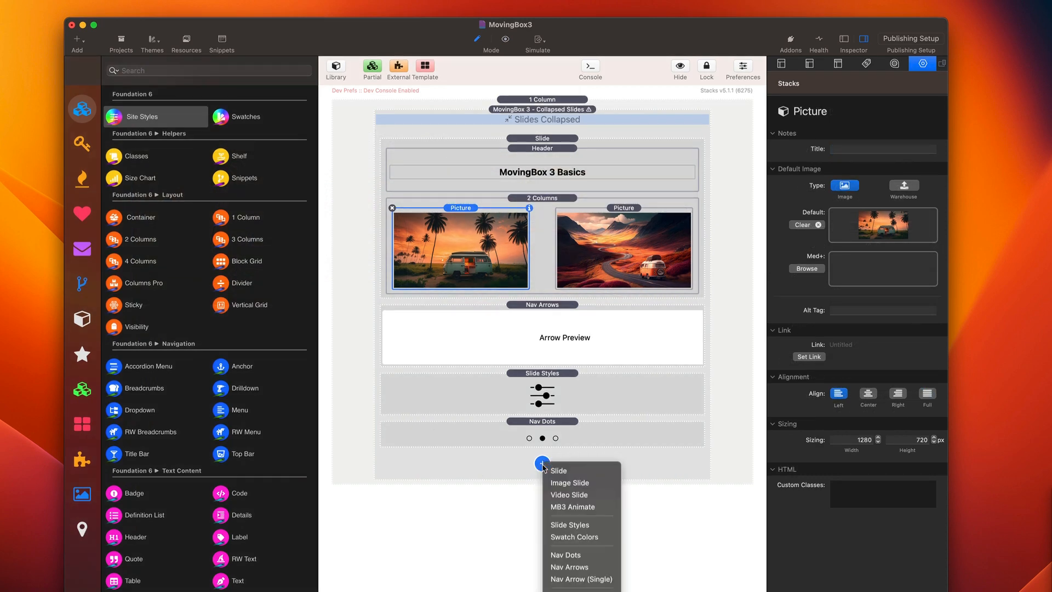
click(568, 507)
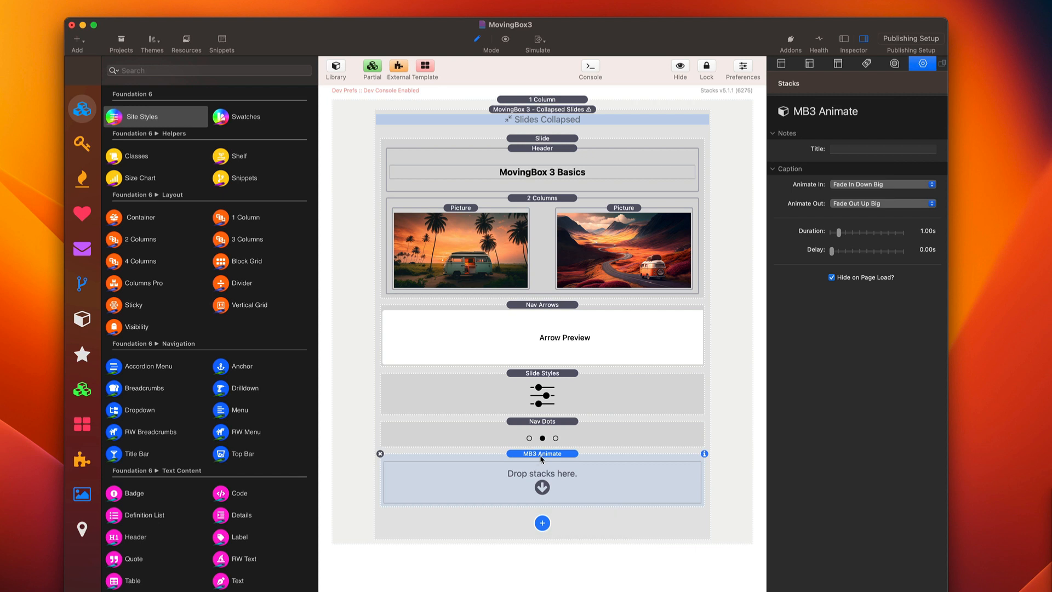
drag(540, 455, 475, 212)
click(469, 293)
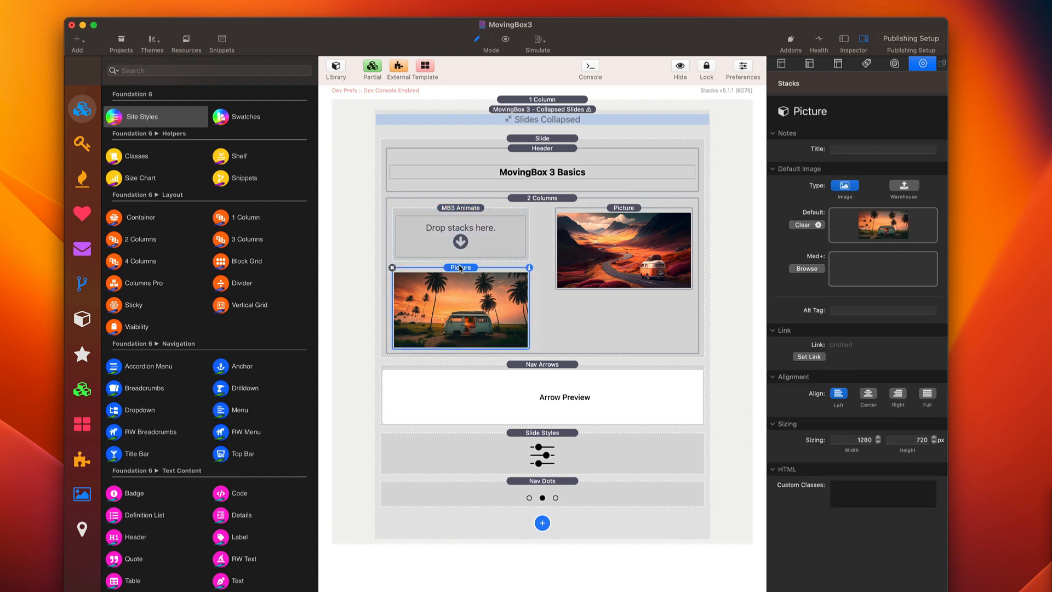
drag(461, 268, 460, 230)
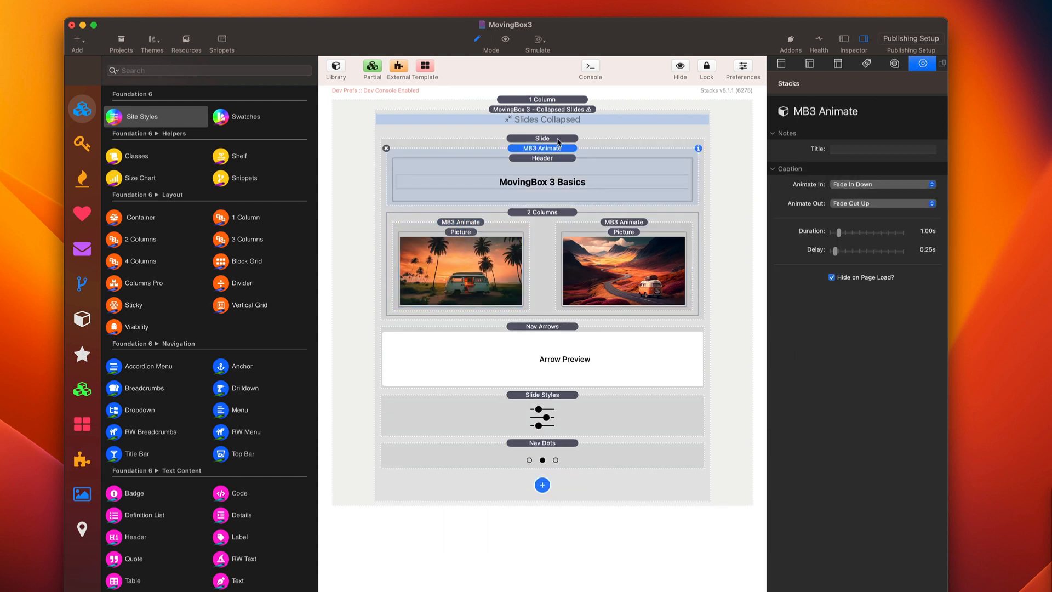
Set the delay of the MB3 Animate stack around the header to 0.5 s
click(555, 112)
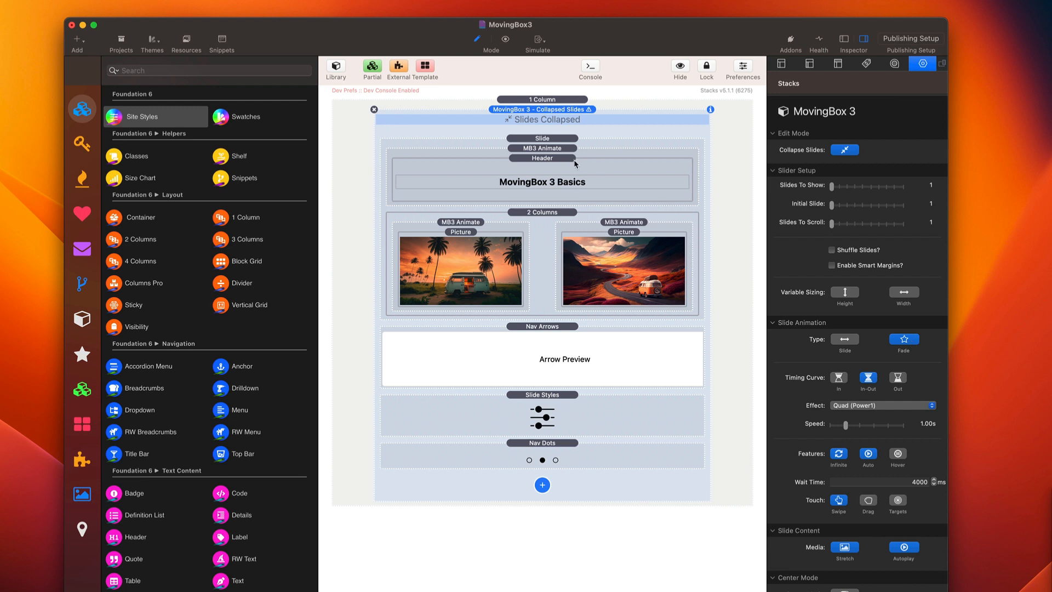
click(544, 148)
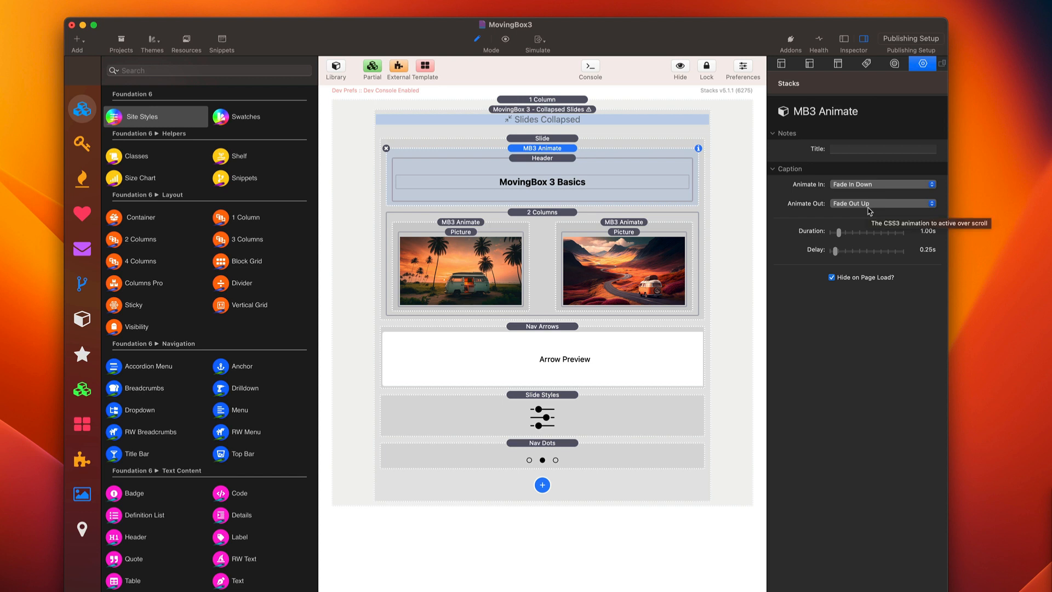
click(929, 251)
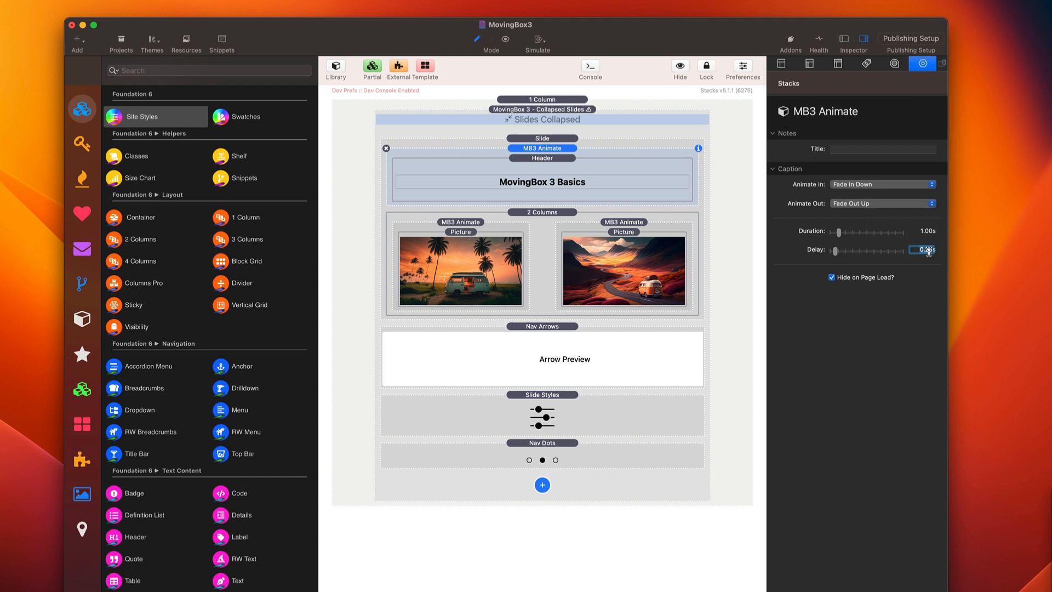
text(0.5)
key(Return)
Inspect the left picture's MB3 Animate settings and preview the animated slider, going back to the first slide with the previous arrow
click(490, 225)
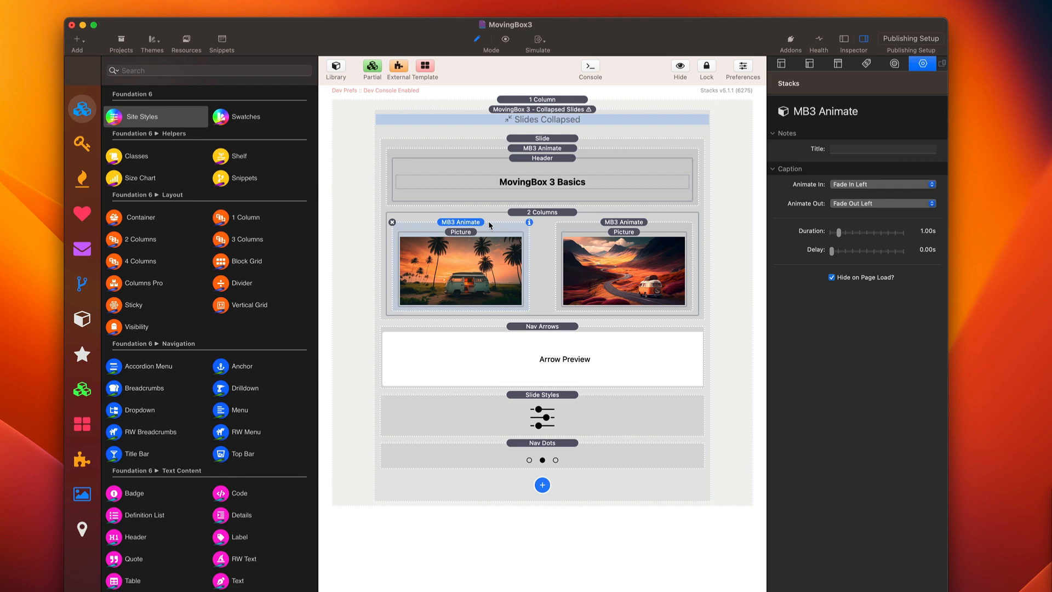
key(super+r)
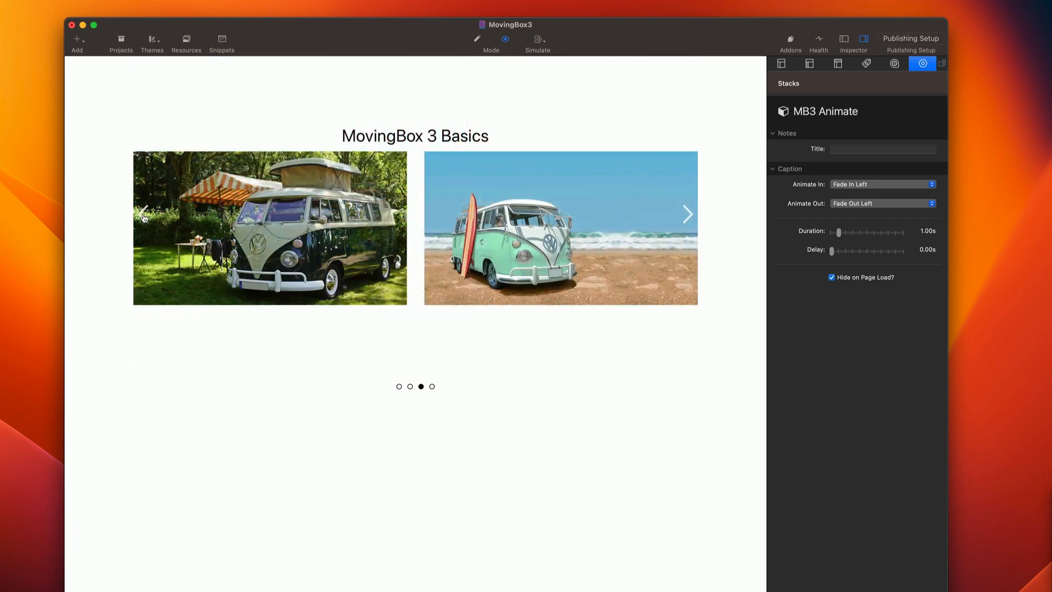
click(143, 218)
click(143, 218)
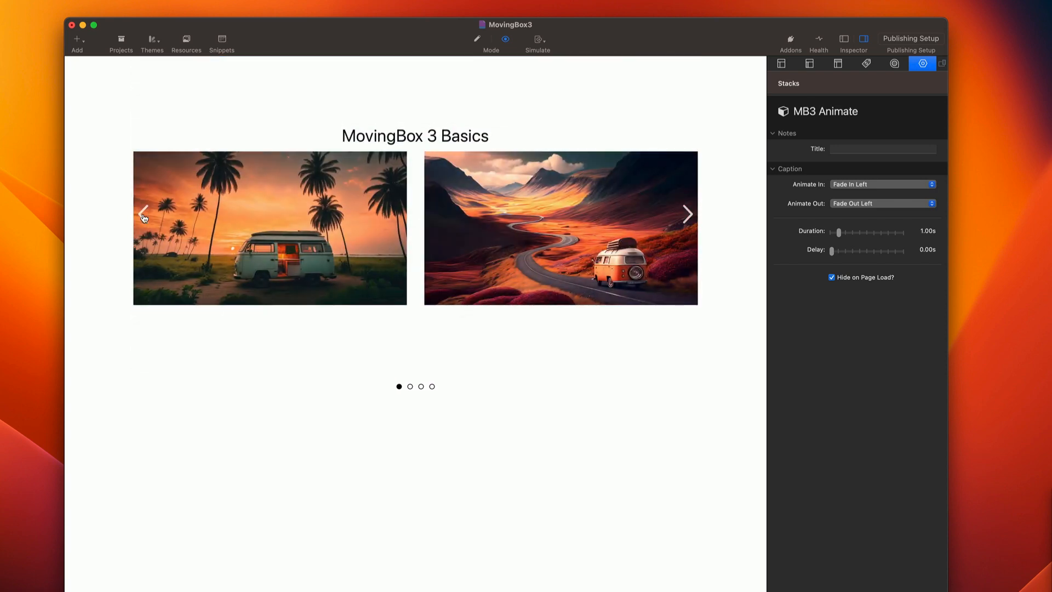
key(super+r)
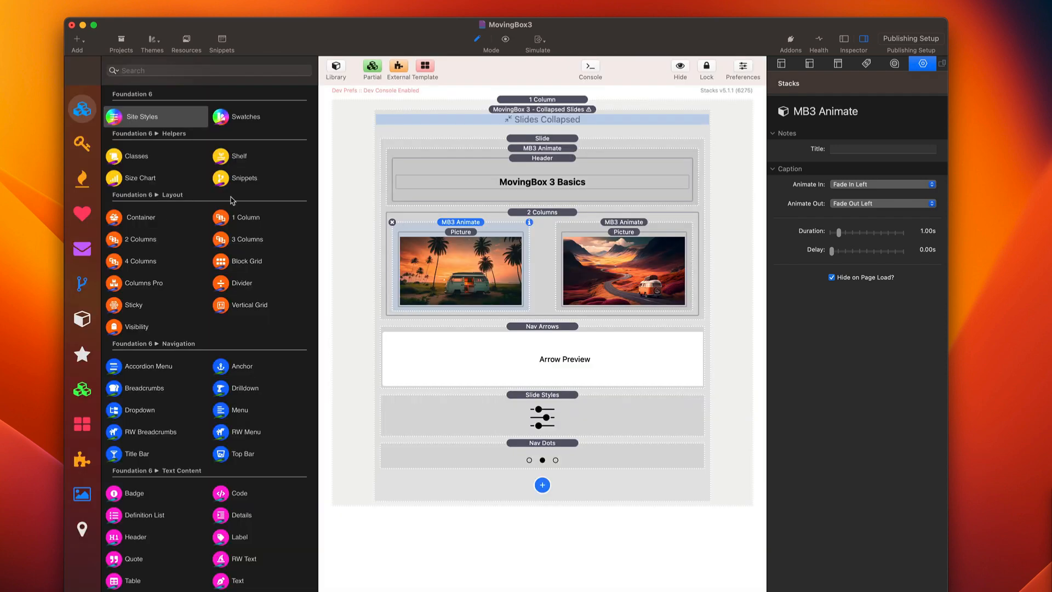
click(552, 241)
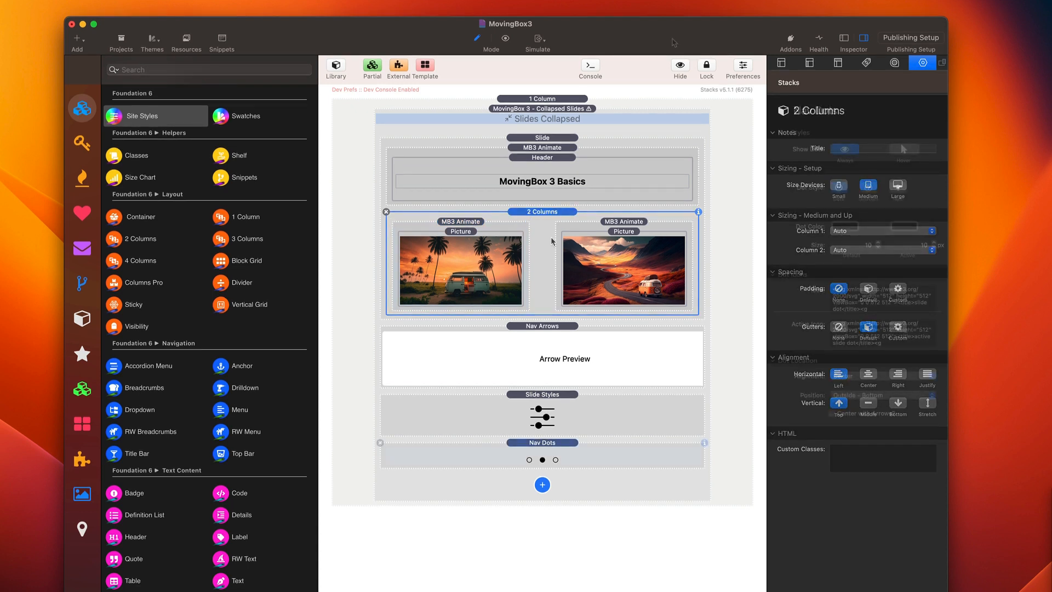
key(super+r)
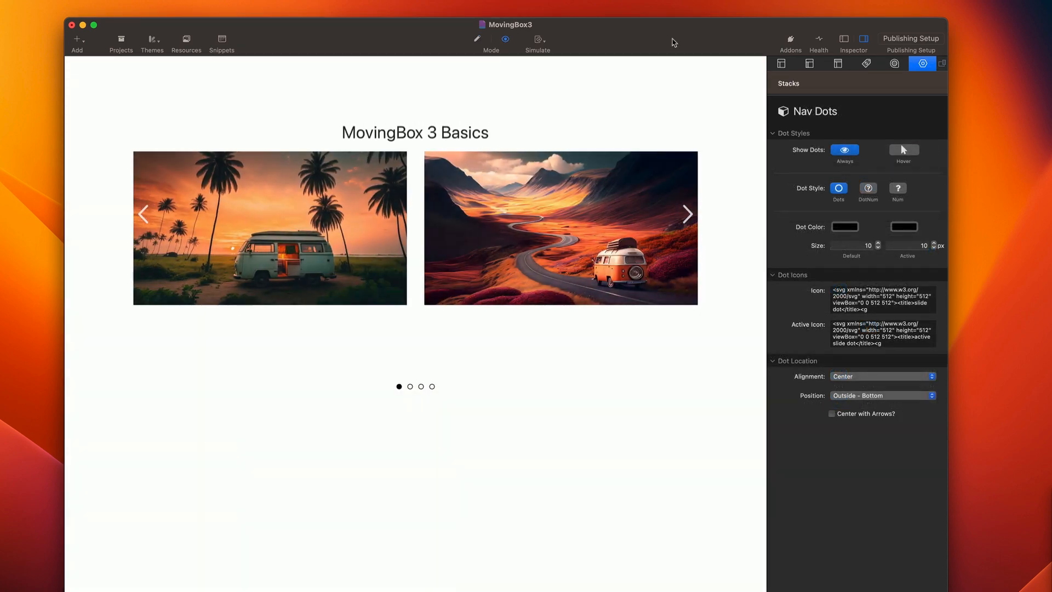